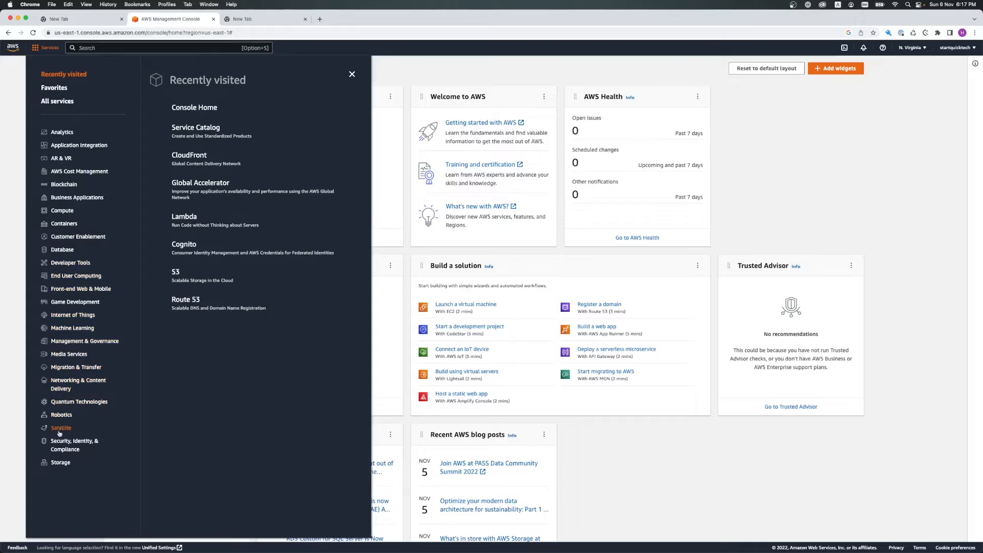
Step: Search the AWS services for EC2, add it to the favorites and open it
click(68, 210)
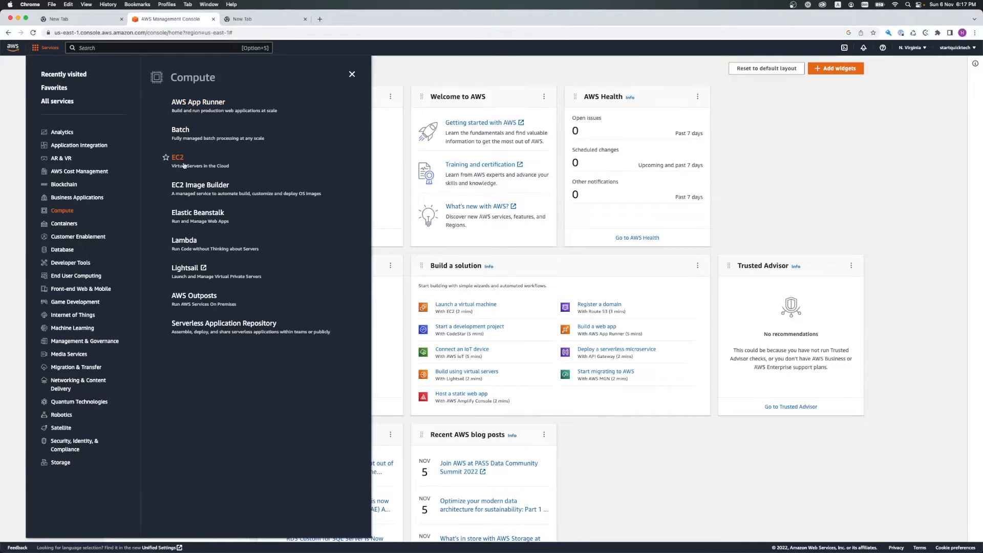
click(96, 48)
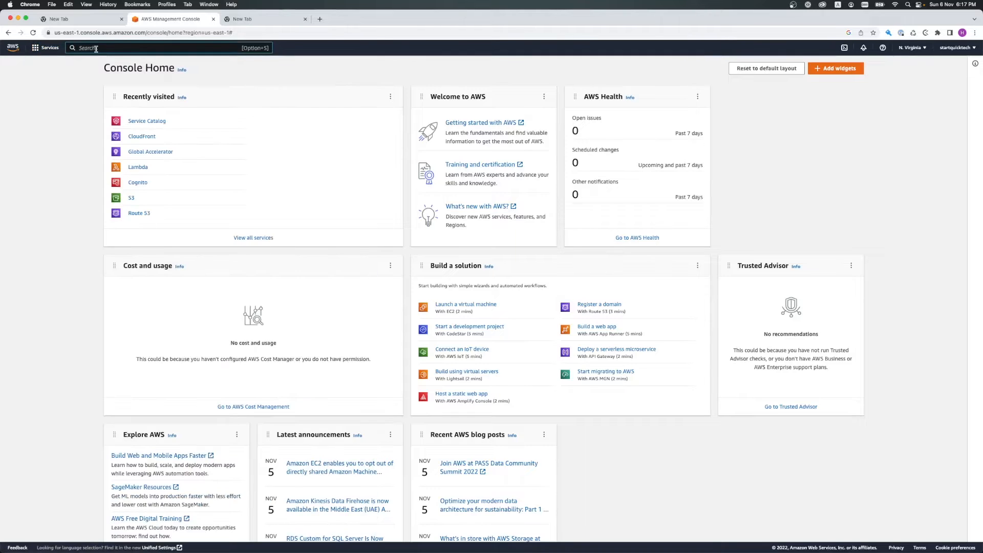
text(EC2)
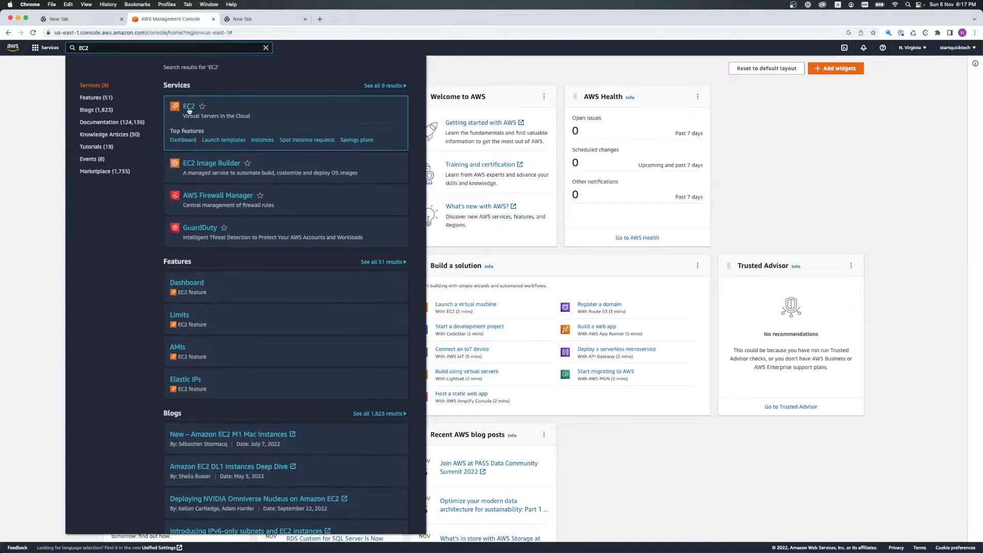
click(202, 106)
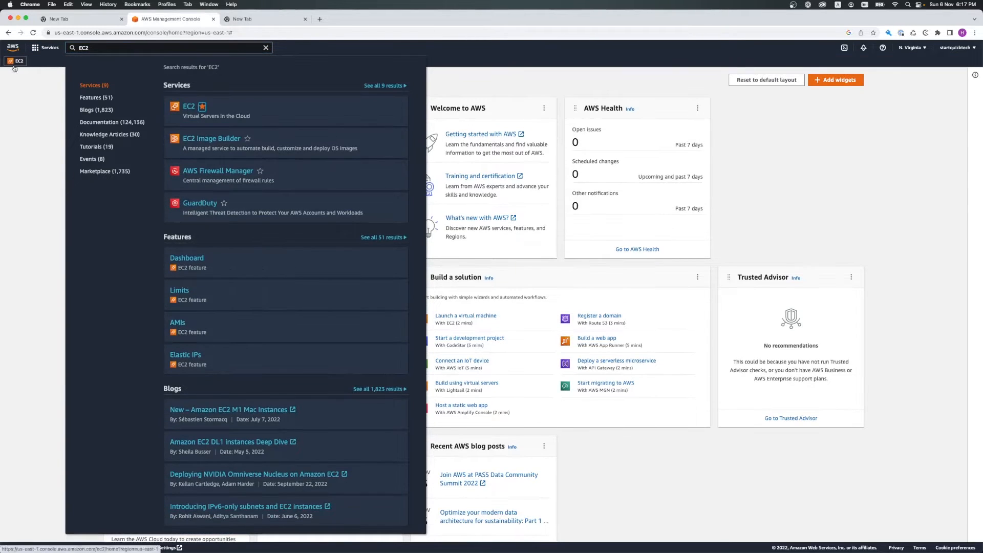
click(188, 110)
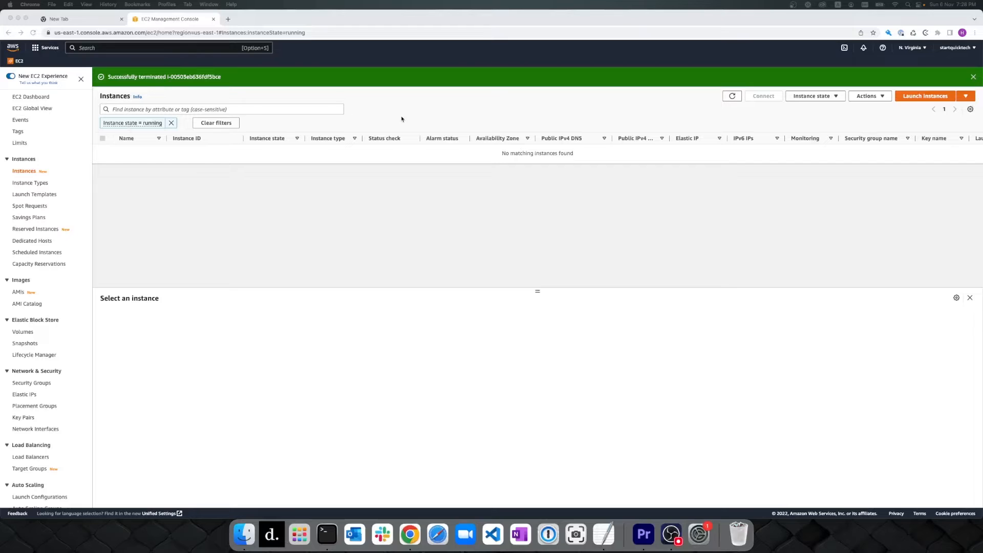
Step: Start launching a new instance and name it My-First-Web-Server
click(925, 96)
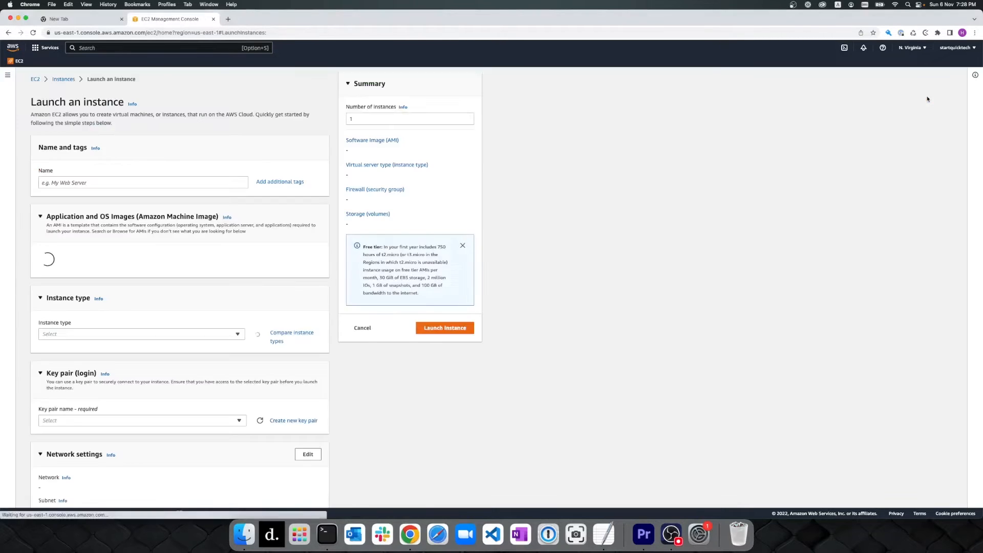
click(165, 181)
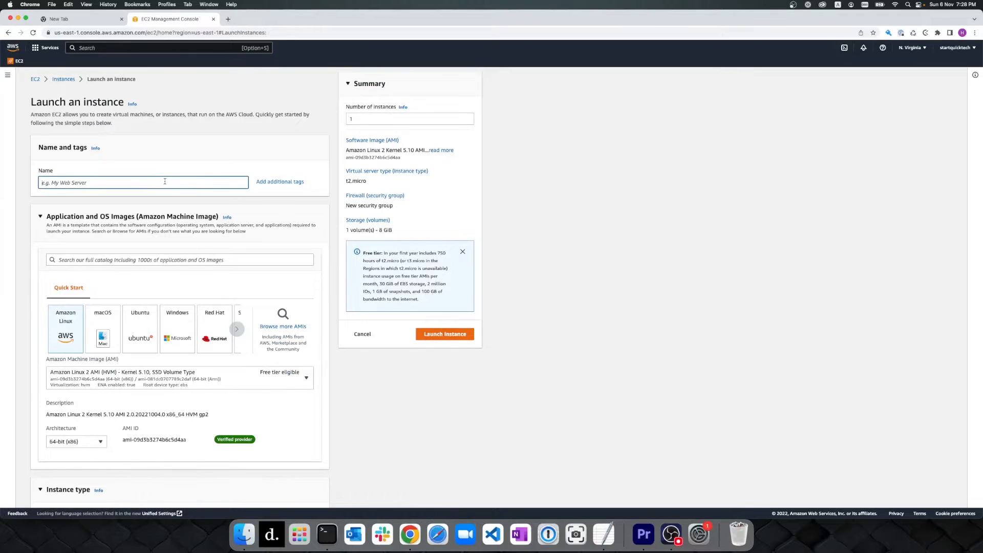
text(My-First-Web-Server)
Step: Look through the quick-start operating system images and the available instance types with their memory and hourly pricing
click(236, 328)
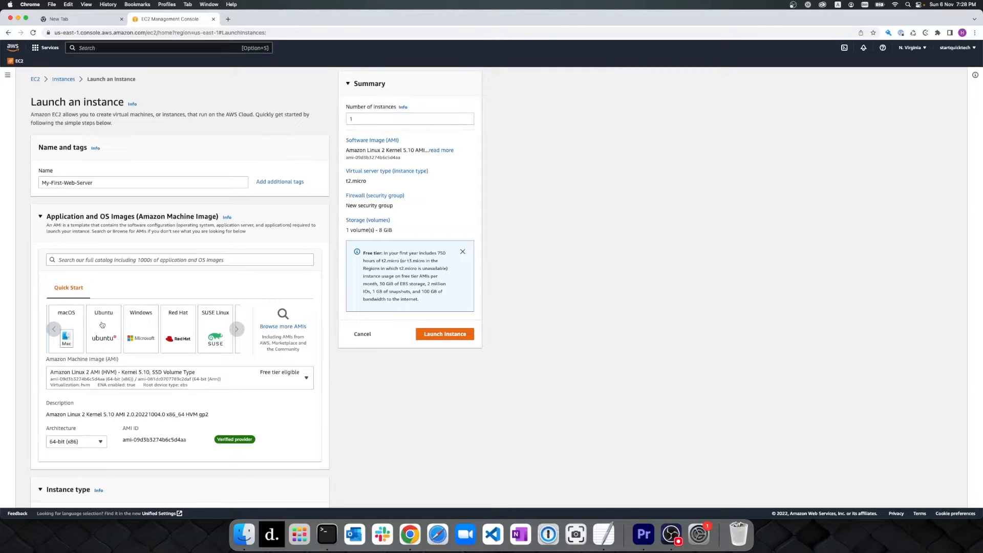
click(54, 328)
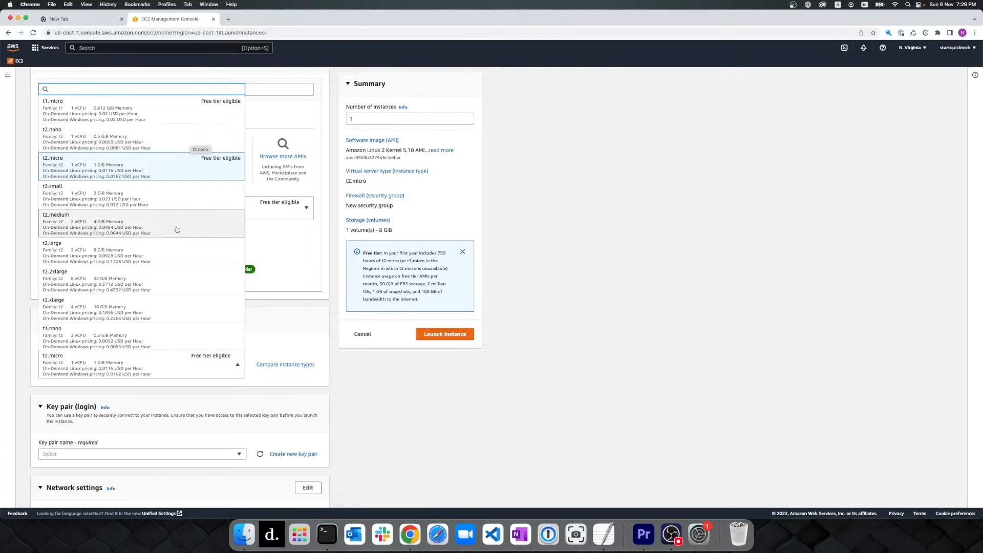
scroll(177, 228, down, 5)
scroll(176, 228, down, 10)
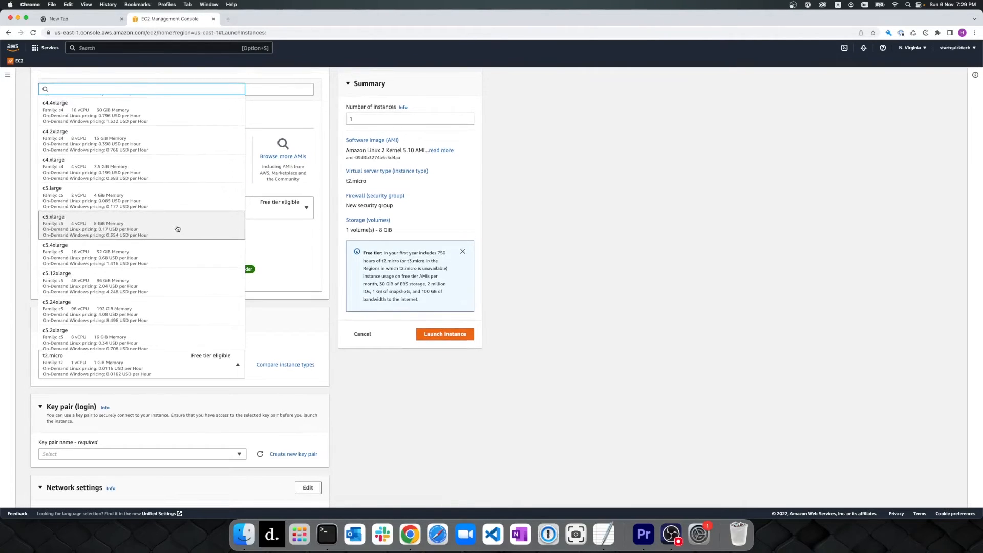
scroll(177, 229, up, 5)
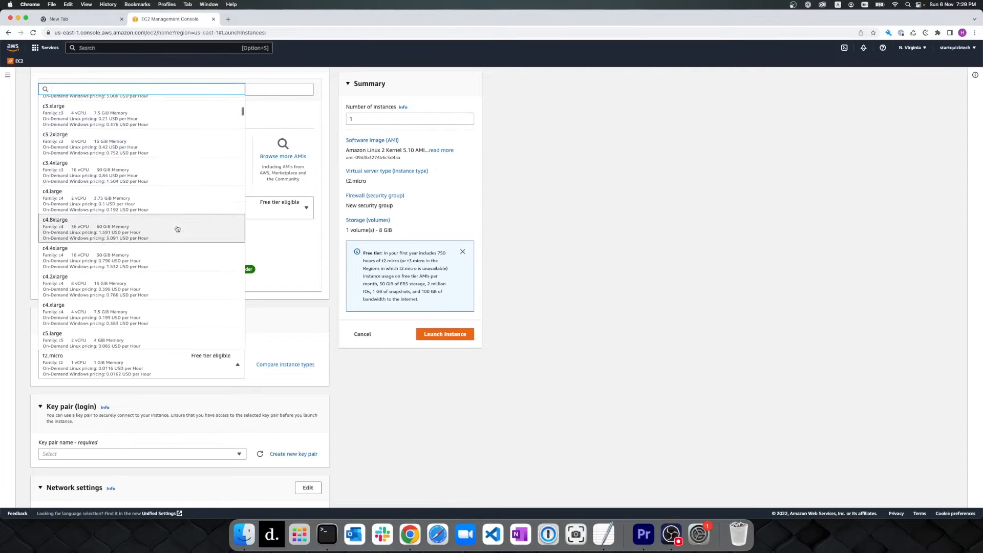
scroll(177, 229, up, 6)
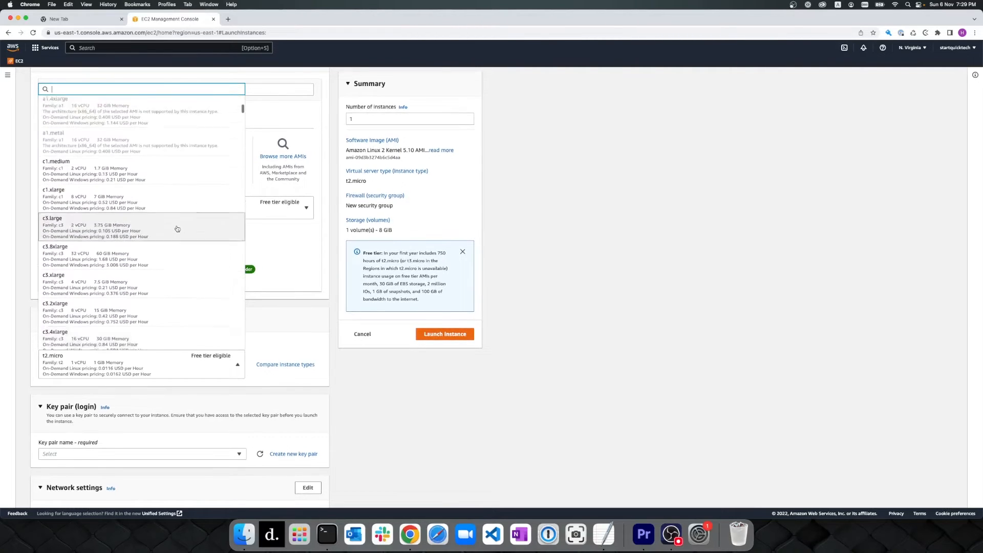
scroll(177, 229, up, 5)
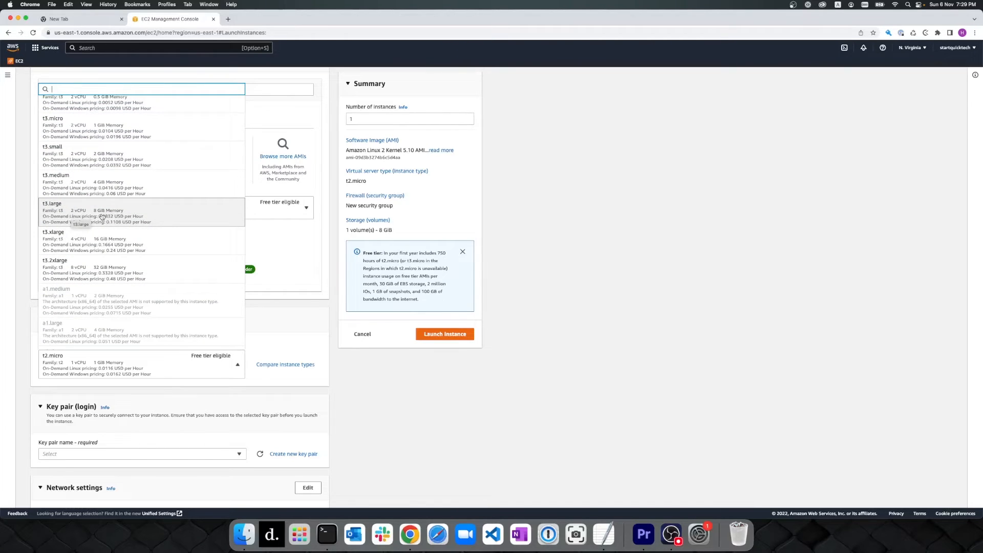
click(248, 320)
scroll(247, 321, down, 1)
scroll(185, 334, down, 2)
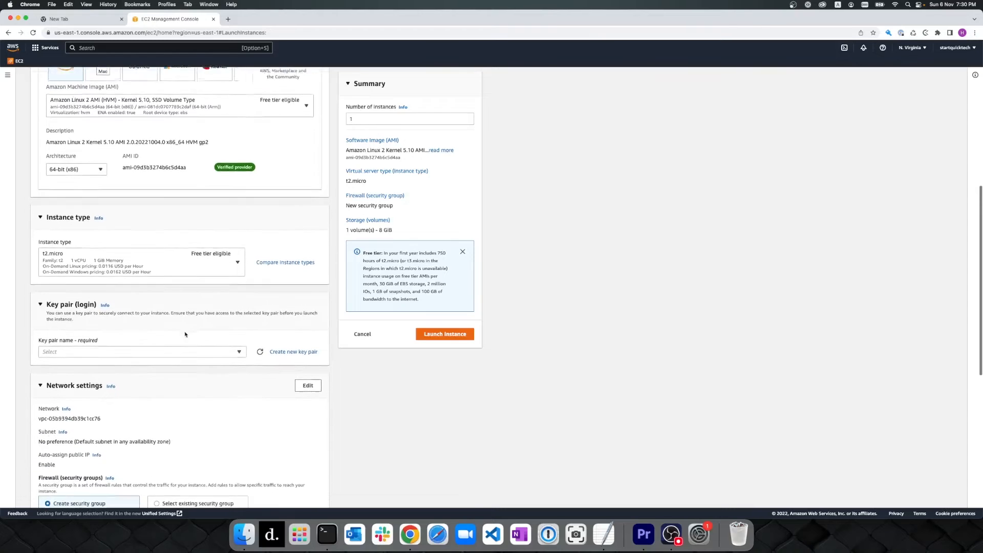
scroll(185, 334, down, 1)
click(128, 310)
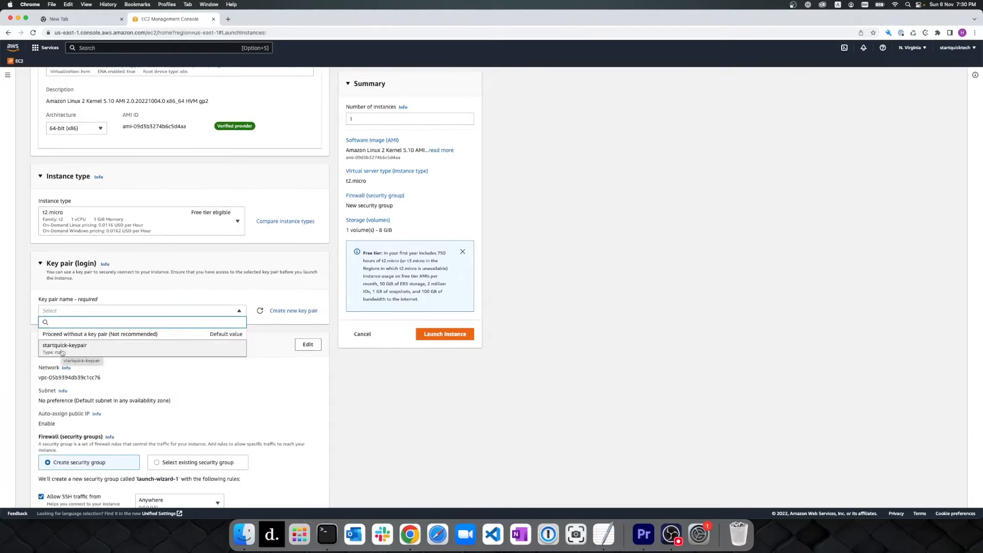
click(282, 311)
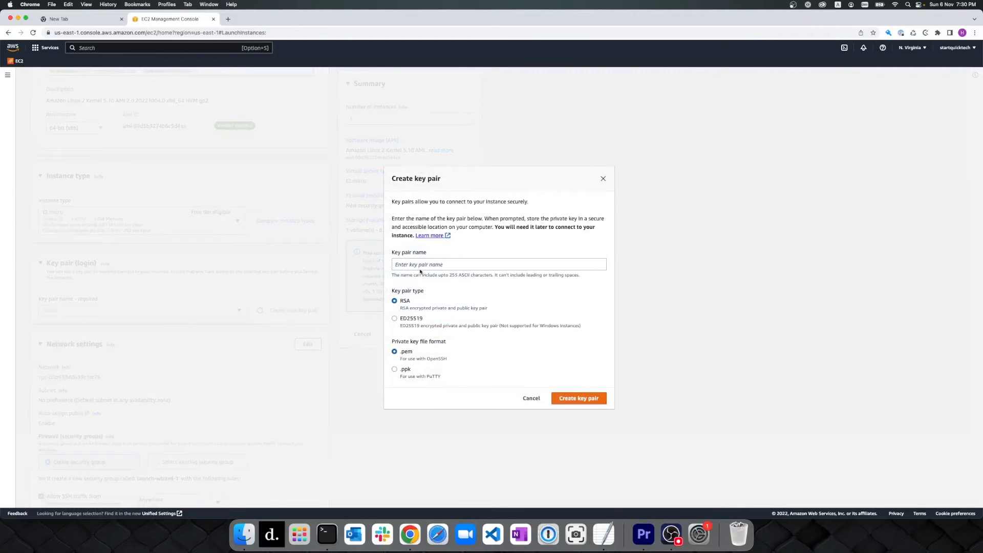
click(419, 265)
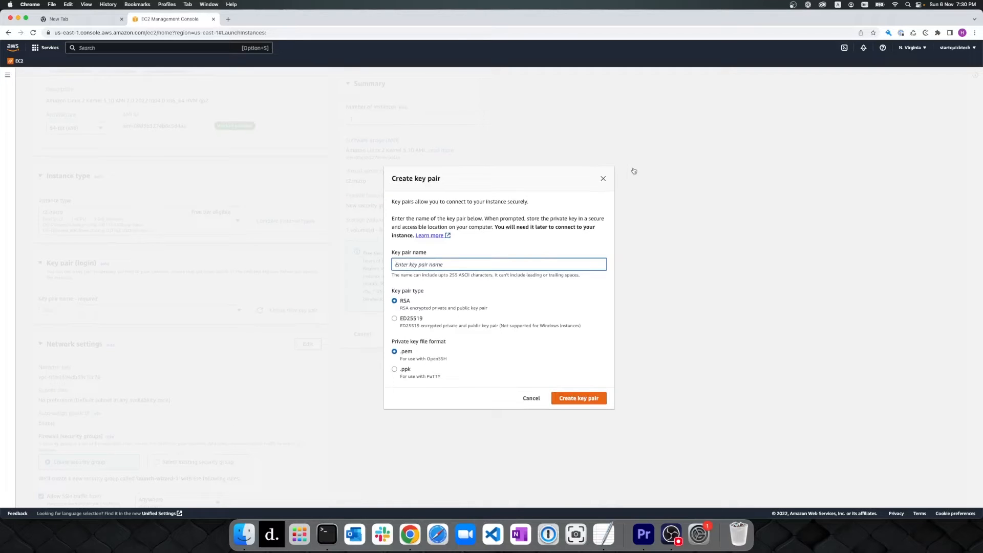
click(604, 181)
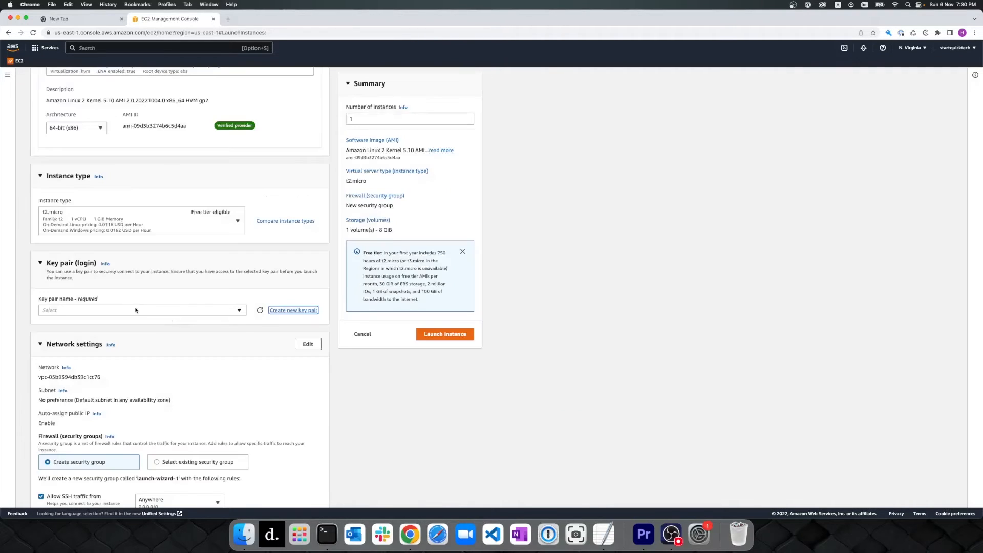
Step: Choose the existing startquick-keypair as the instance's login key pair
click(134, 309)
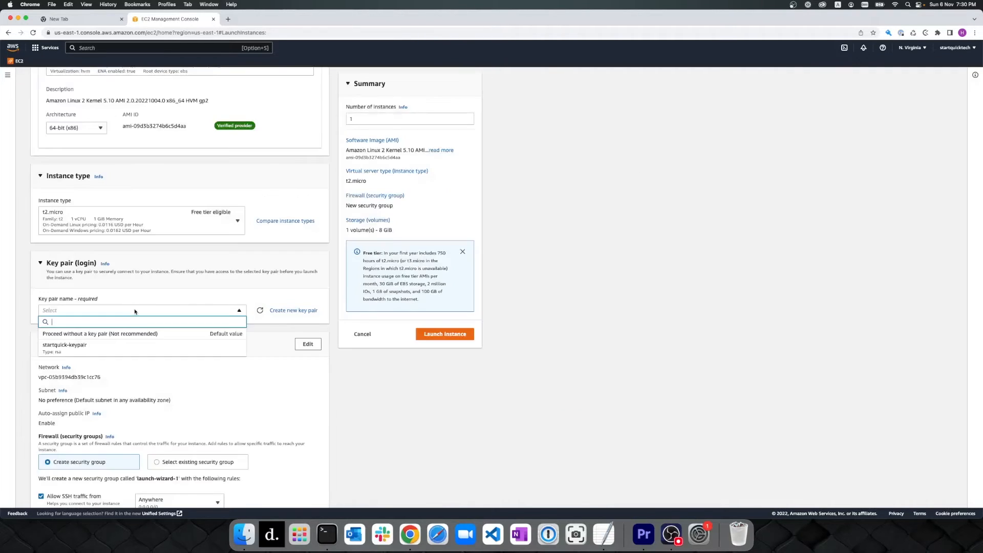
click(74, 348)
Step: Keep the option to create a security group, restricting SSH traffic to My IP and allowing HTTP traffic from the internet
scroll(142, 358, down, 5)
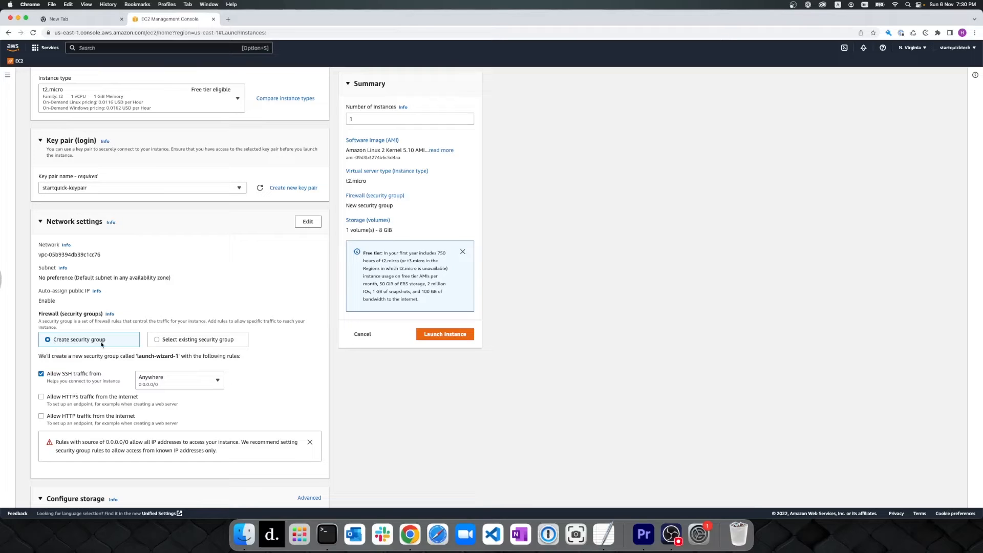
click(169, 341)
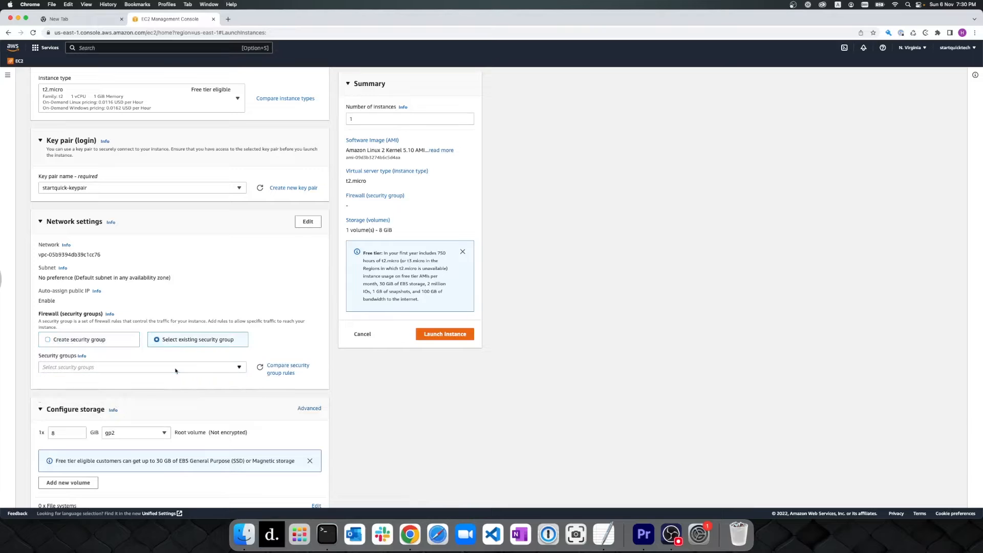
click(79, 340)
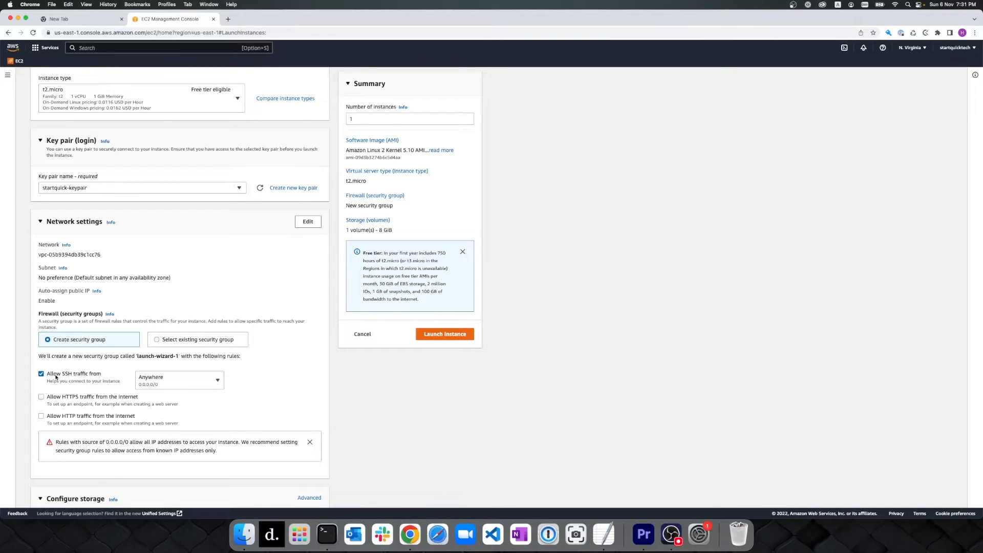
click(178, 386)
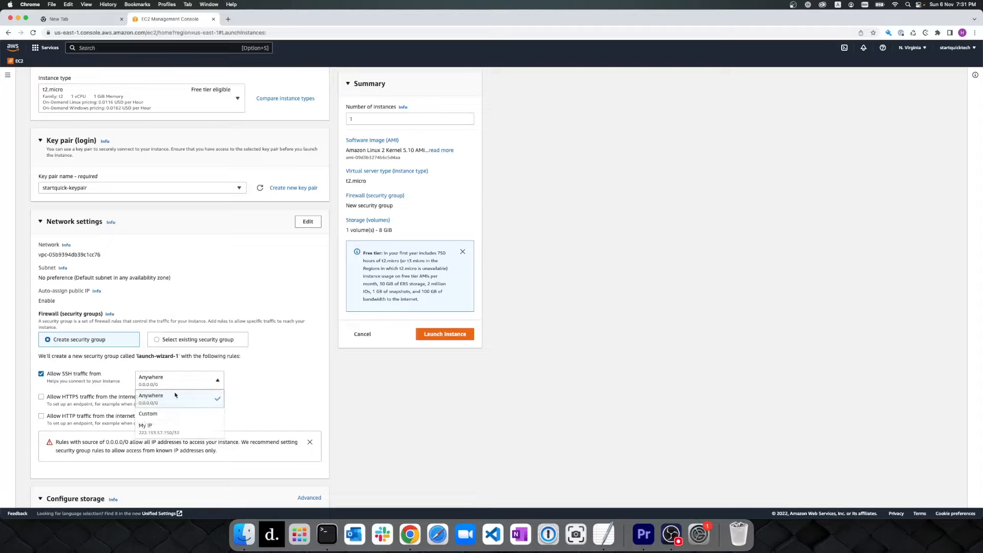
click(169, 429)
scroll(259, 417, down, 1)
scroll(259, 416, down, 1)
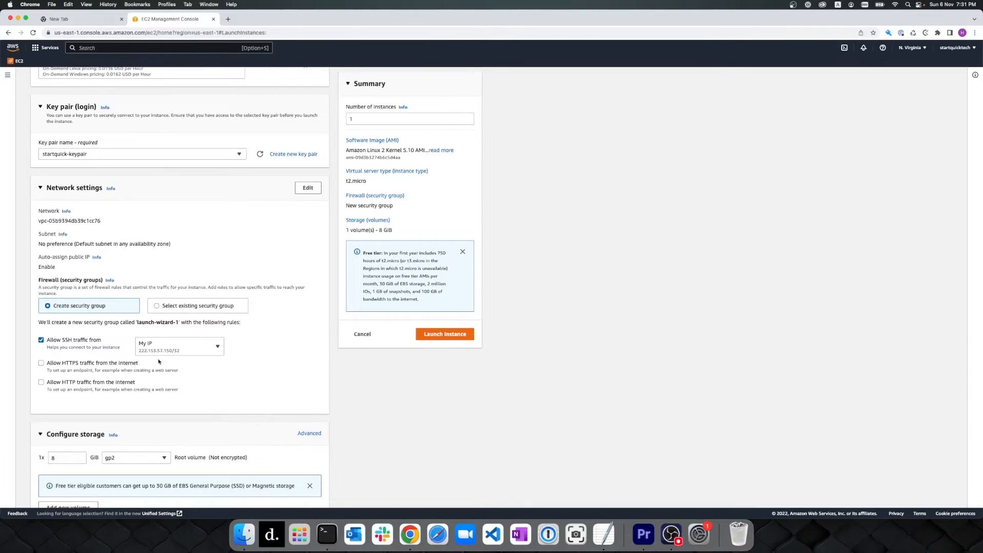
click(40, 383)
Step: Review the storage settings and expanded advanced details down to the user data, and launch the instance
scroll(153, 381, down, 1)
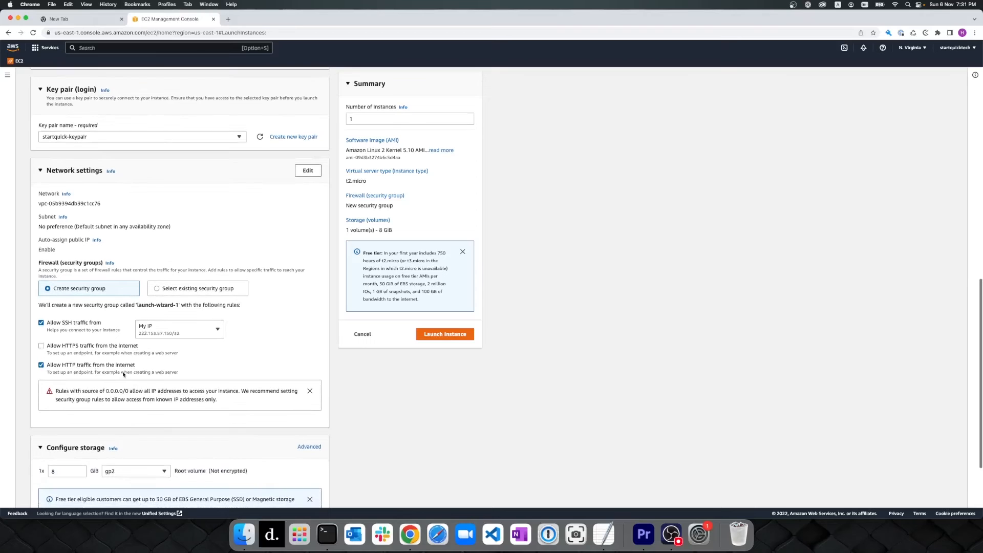
scroll(154, 381, down, 5)
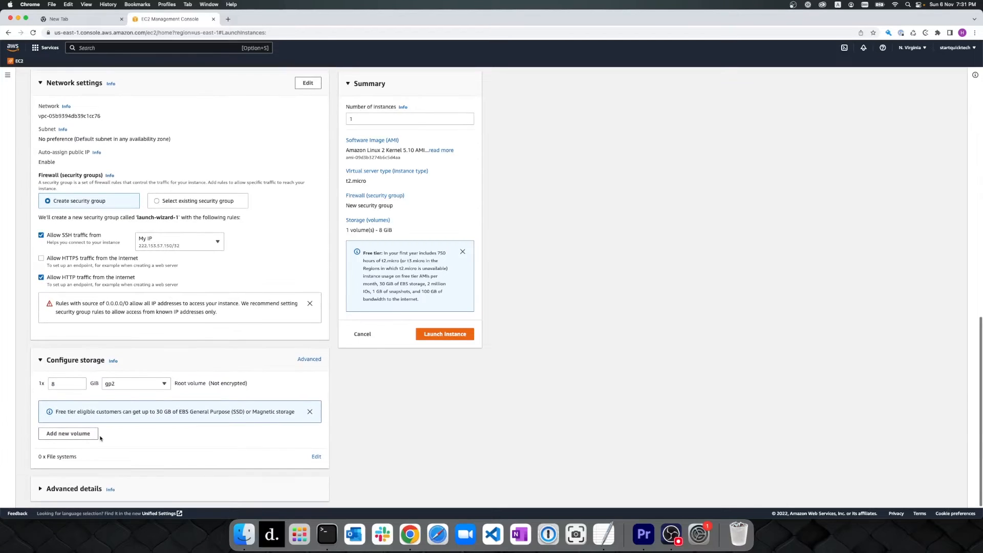
click(61, 487)
scroll(64, 487, down, 15)
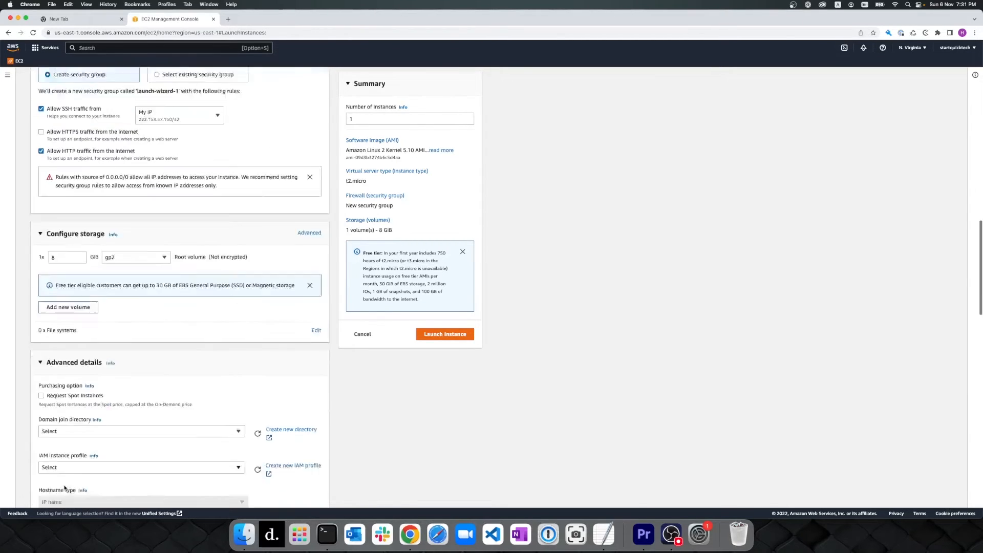
scroll(64, 487, down, 10)
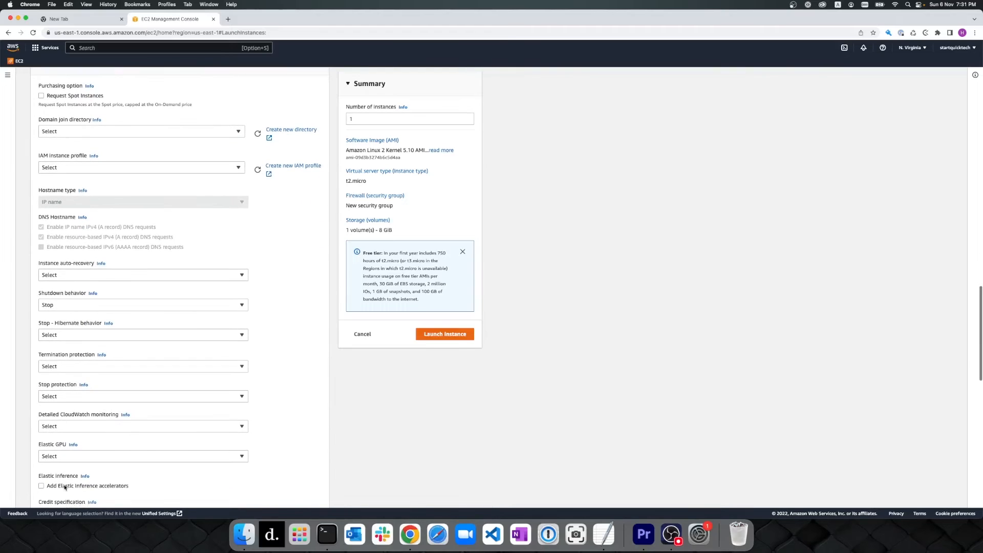
scroll(64, 488, down, 20)
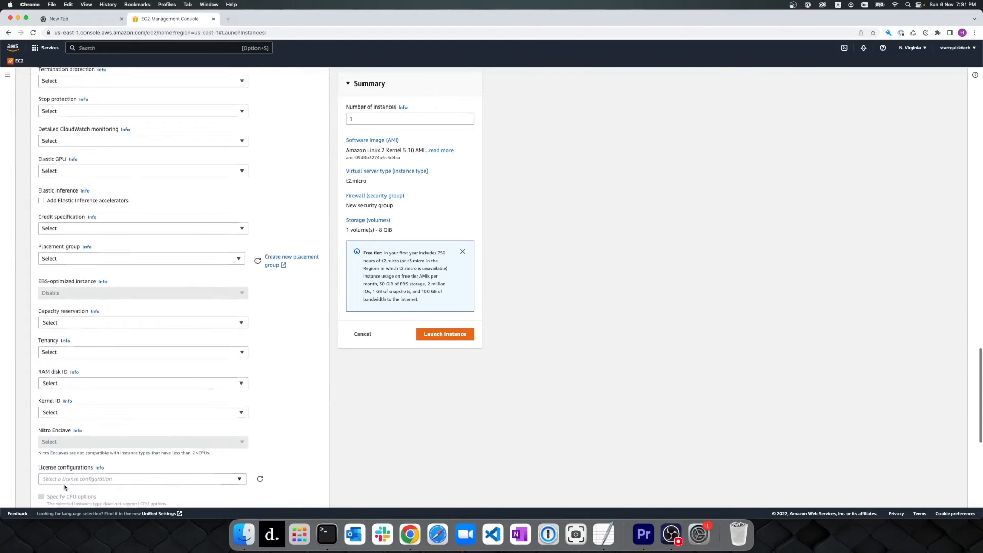
scroll(64, 488, down, 7)
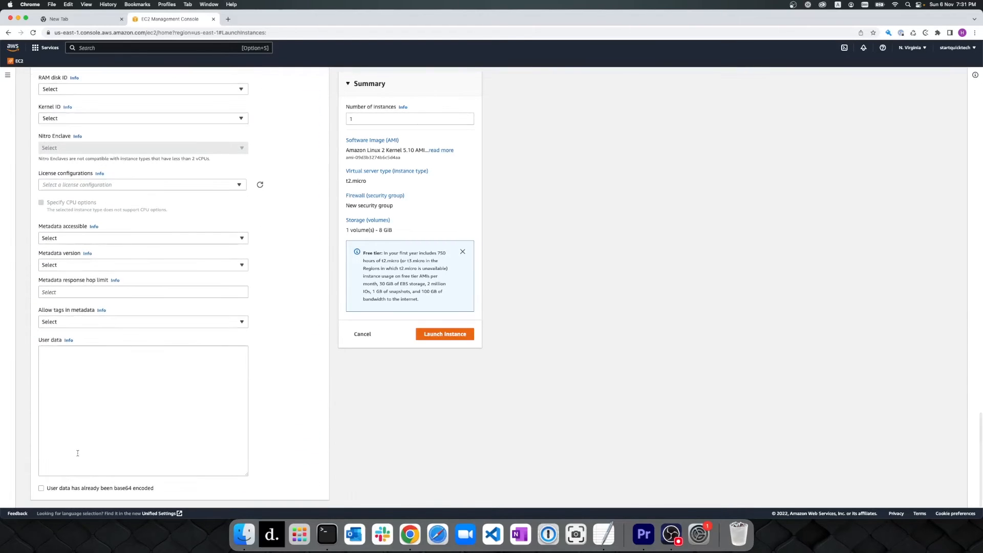
click(447, 334)
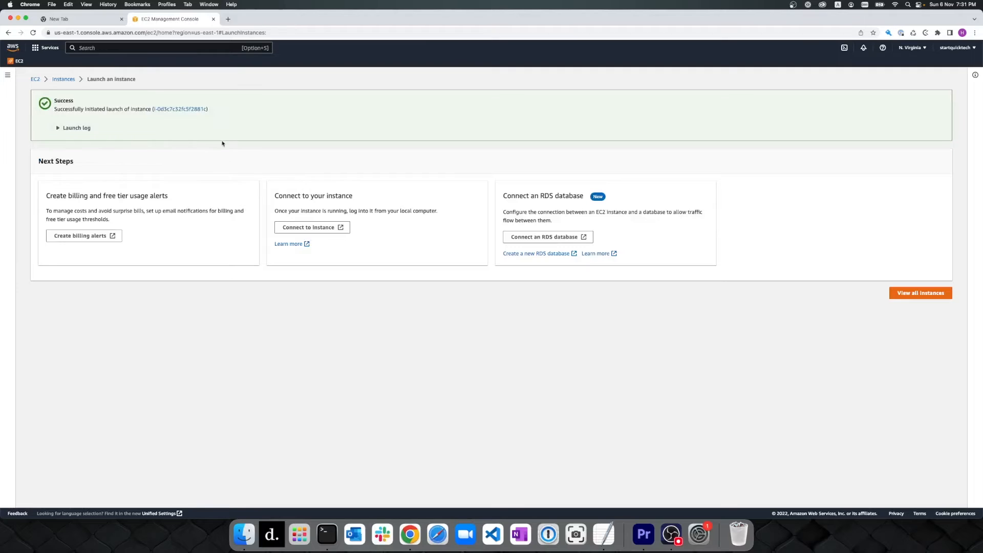
Step: Open the details of the newly launched My-First-Web-Server instance and view its security groups and rules
click(185, 109)
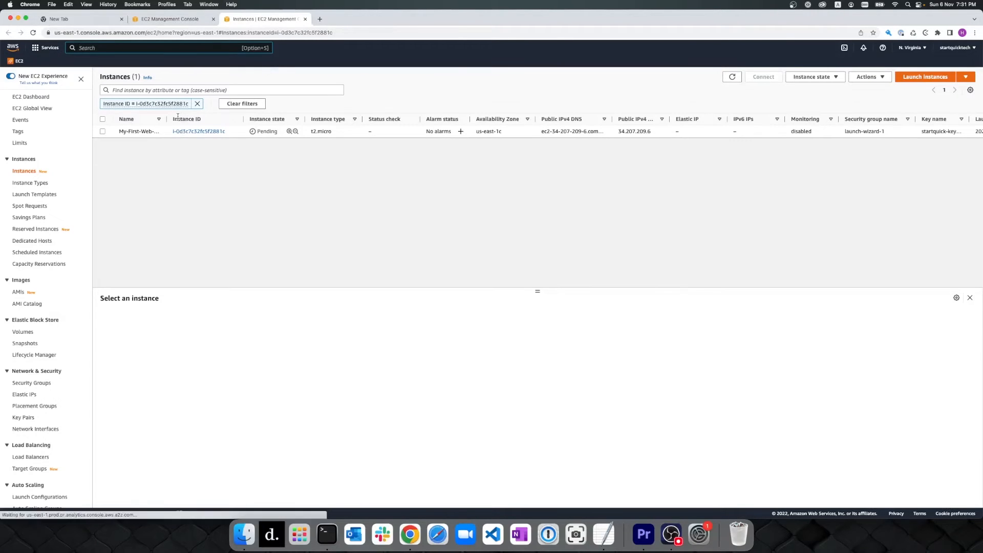
click(257, 131)
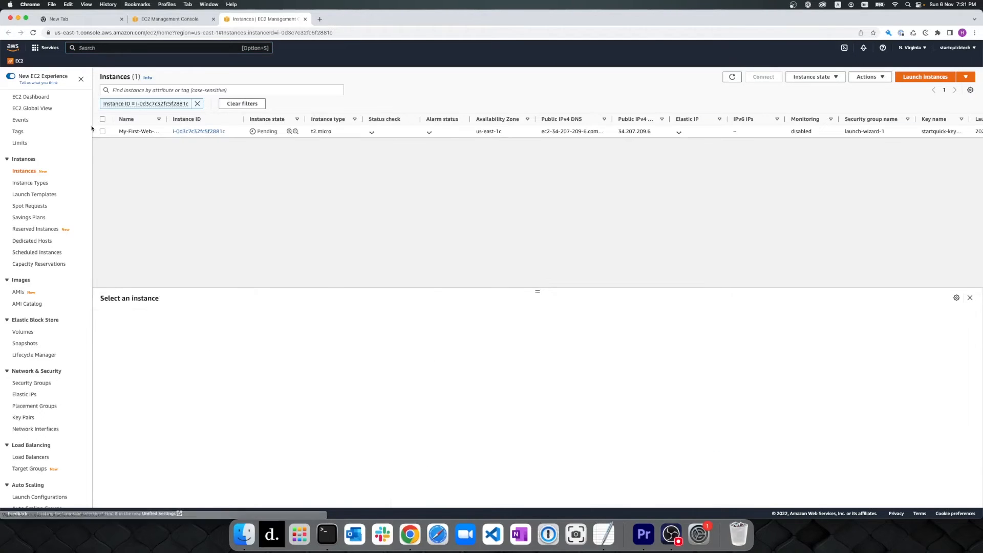
click(188, 131)
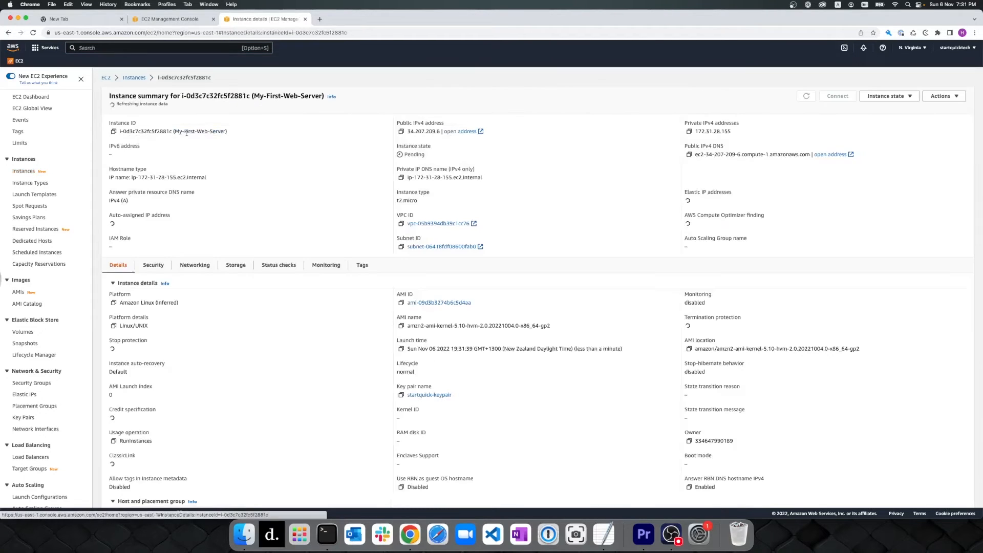
click(155, 262)
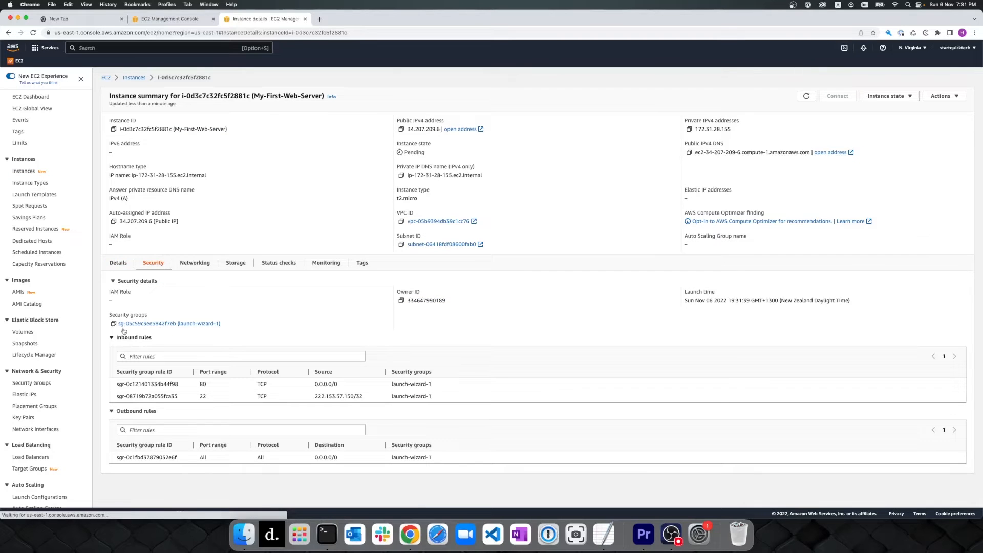
Step: Open the instance's launch-wizard-1 security group and review its inbound SSH rule and its outbound rule
click(124, 326)
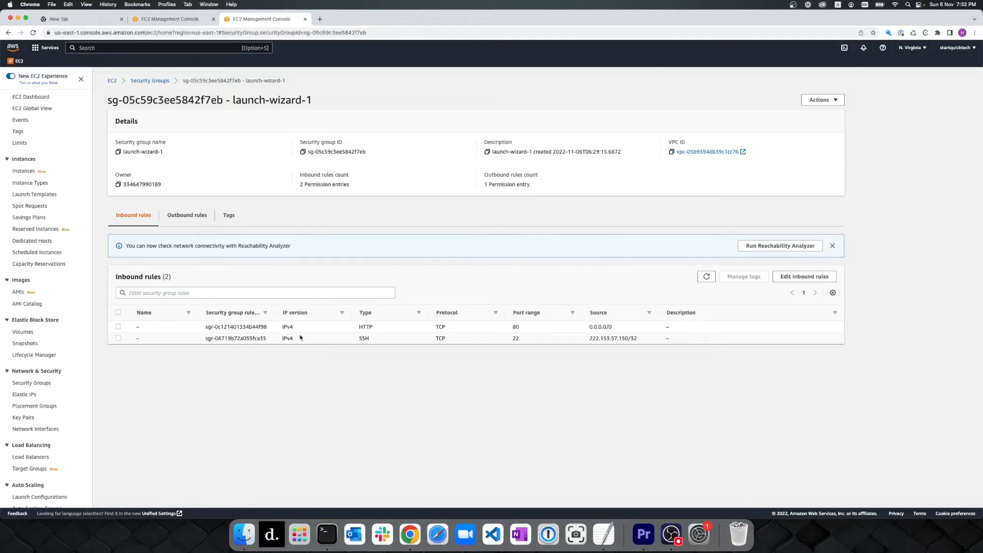
drag(357, 341, 653, 339)
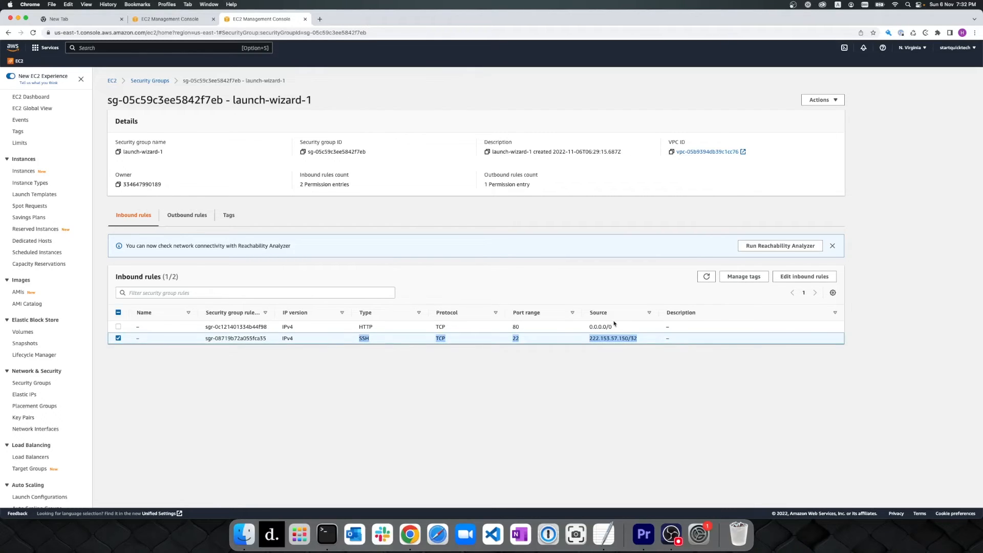
click(189, 223)
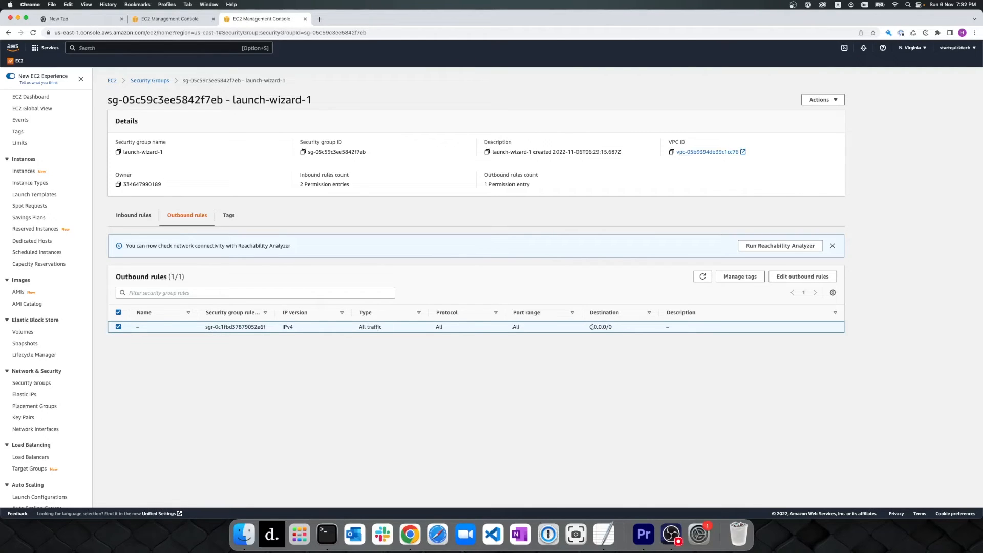
drag(591, 327, 616, 329)
click(362, 363)
Step: Go from the EC2 dashboard to the running instances and select My-First-Web-Server
click(37, 97)
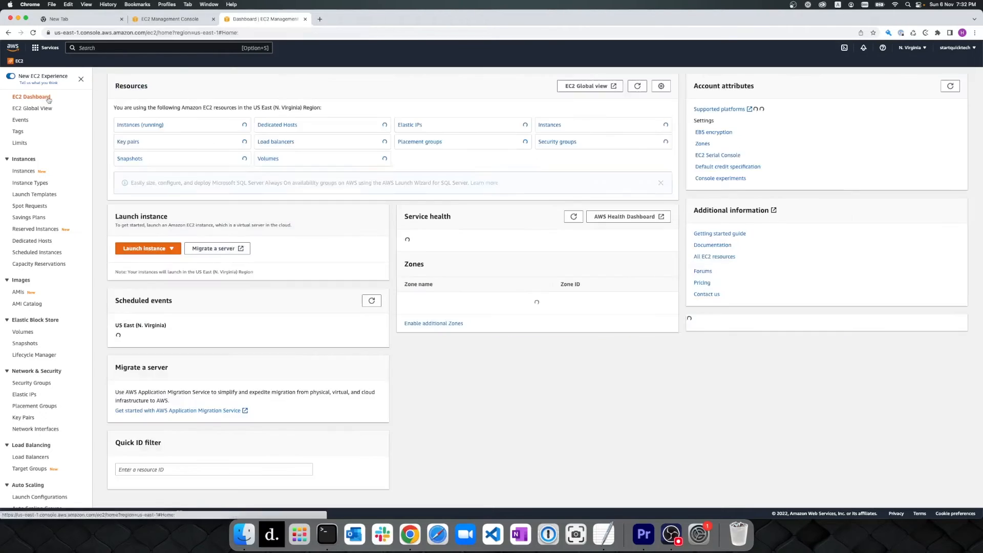
click(137, 125)
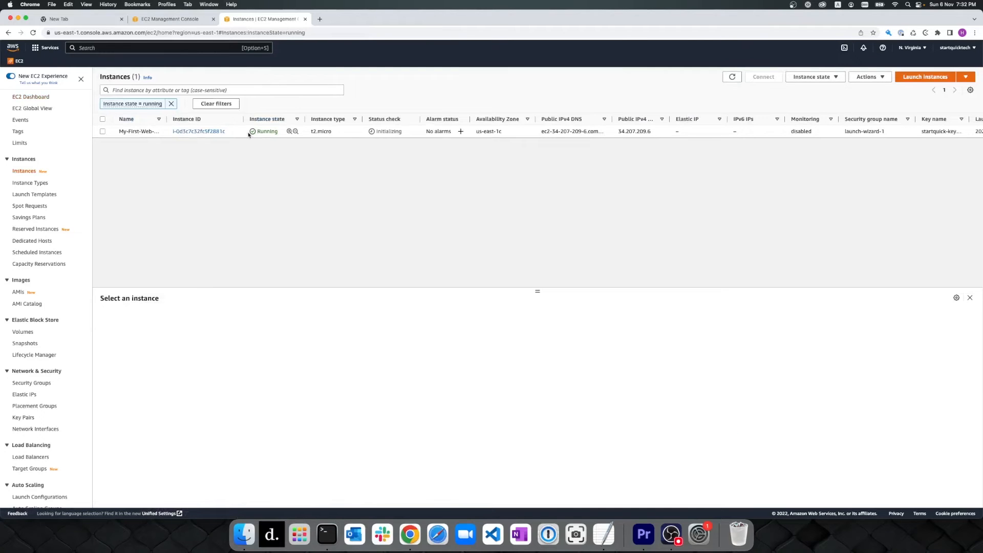
double_click(267, 131)
click(271, 159)
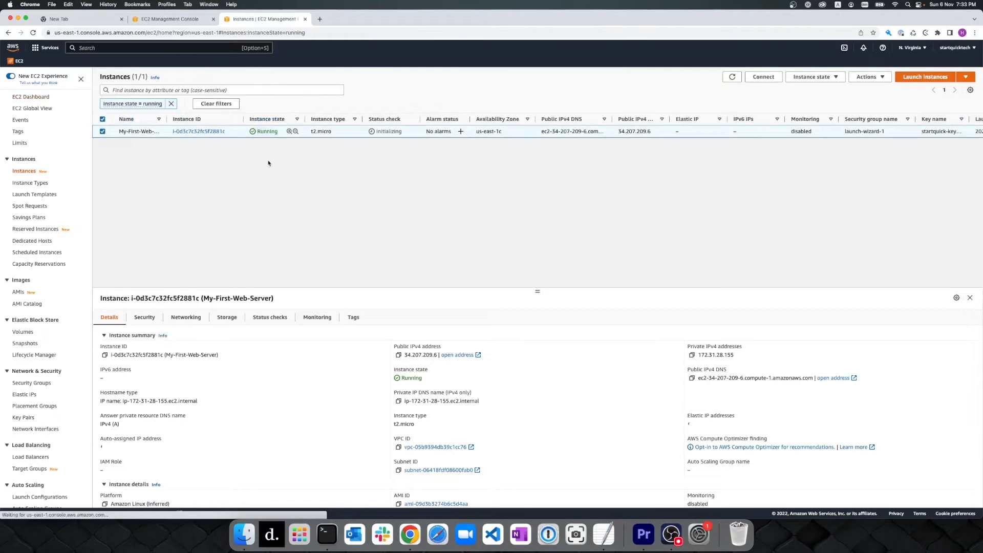
Step: Open the SSH client connection instructions for My-First-Web-Server and read through the steps
click(763, 77)
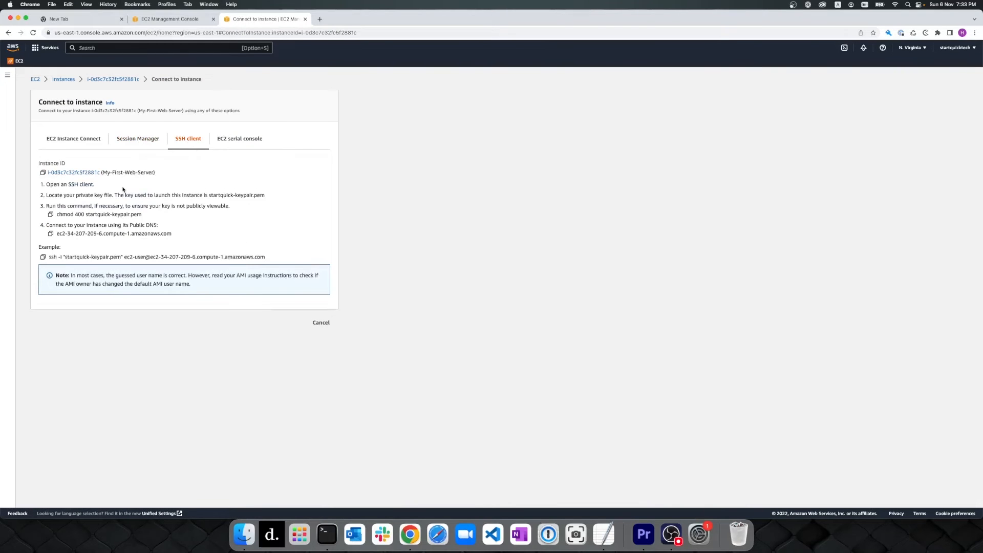
drag(50, 185, 169, 218)
click(170, 225)
drag(49, 191, 277, 252)
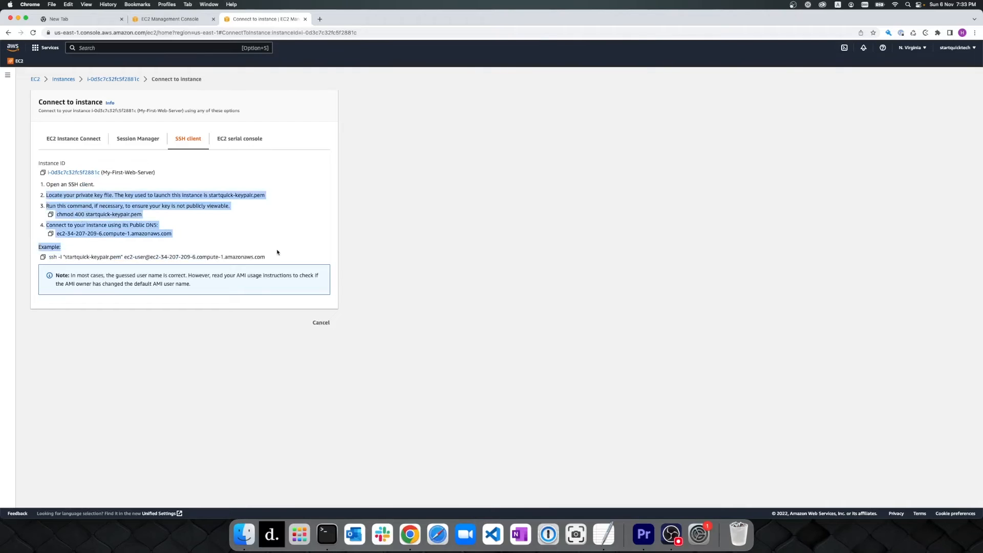
click(276, 252)
Step: Switch to Terminal and change to the Dev/Keyfiles directory
click(330, 532)
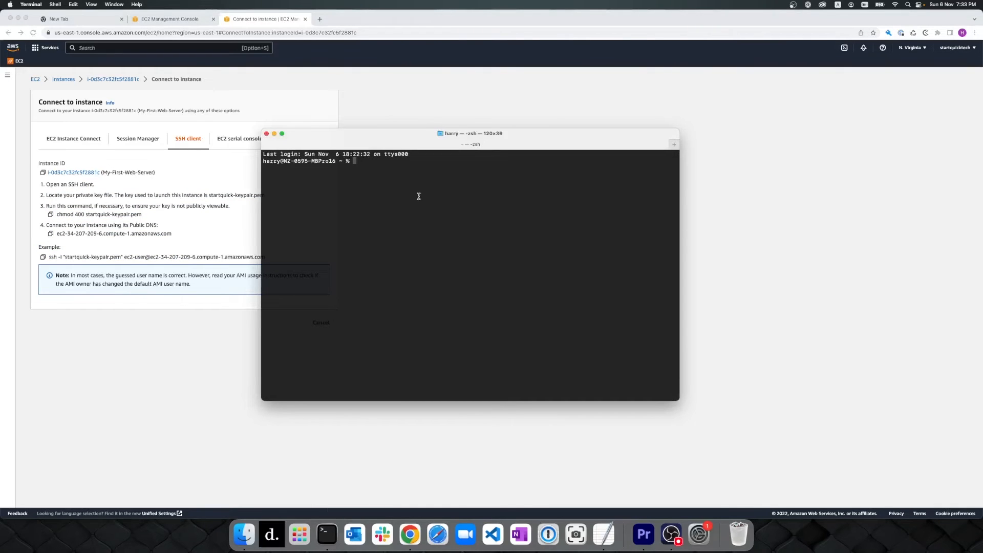
text(cd Dev/Keyfiles/)
key(Return)
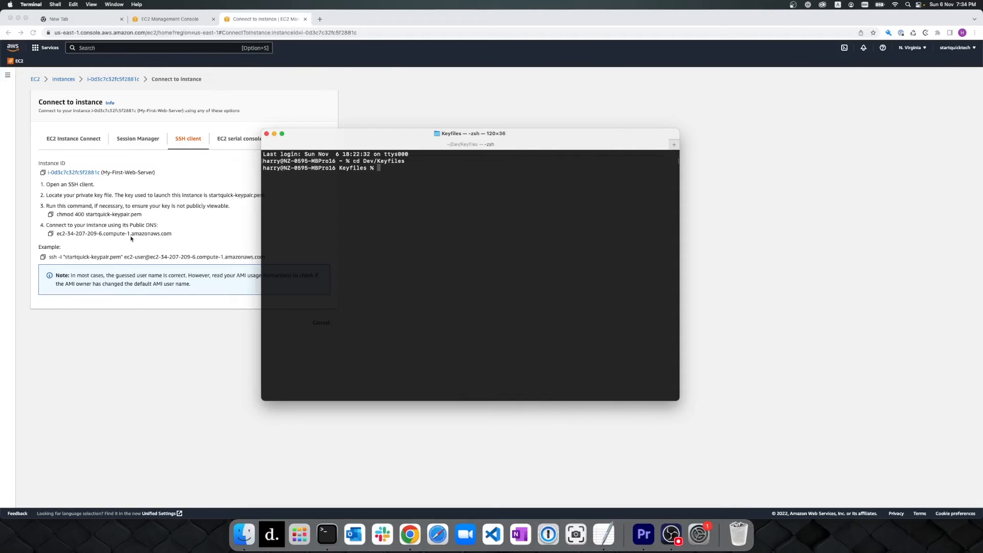
Step: Copy the example ssh command that uses startquick-keypair.pem from the connection instructions and run it in Terminal
click(43, 258)
click(43, 258)
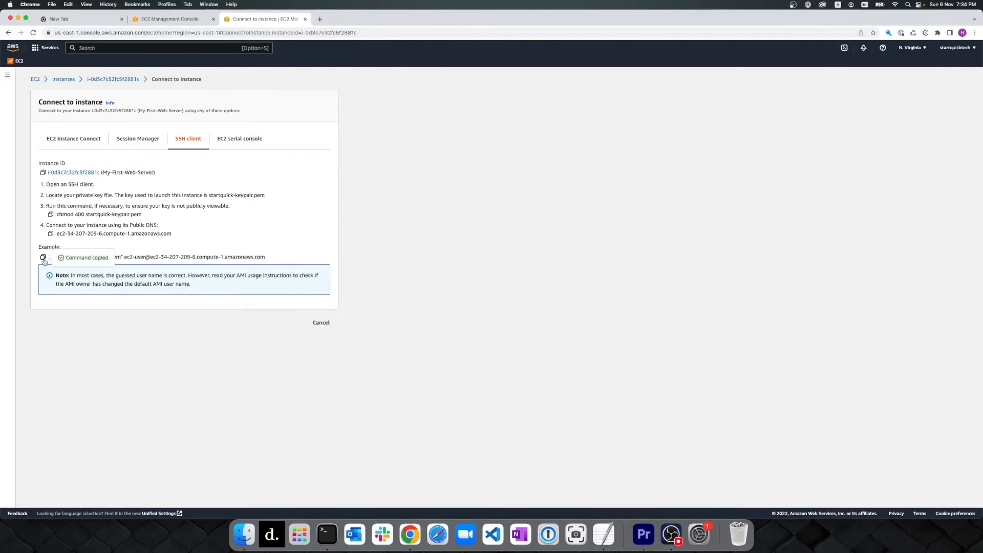
click(326, 533)
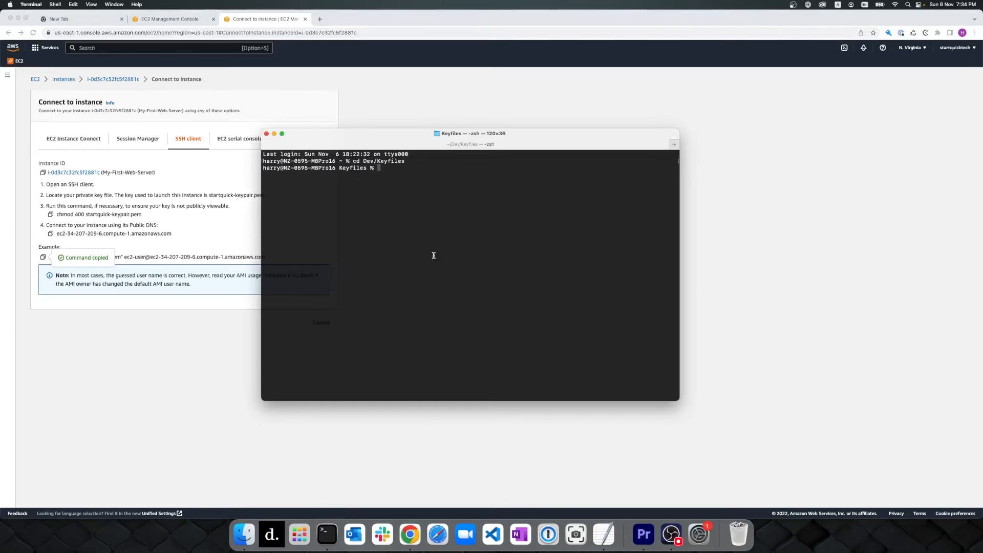
key(super+v)
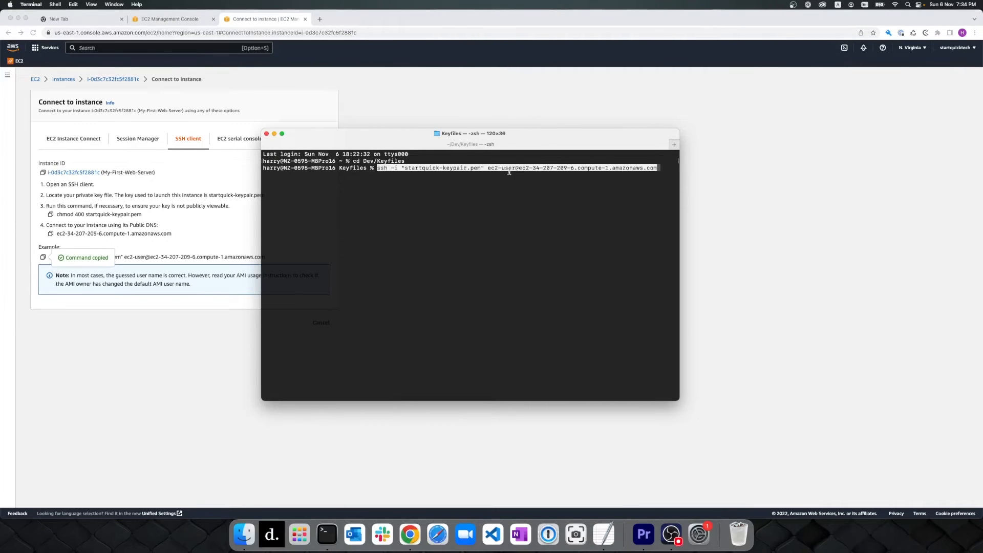
drag(511, 169, 488, 169)
click(489, 193)
drag(405, 169, 479, 168)
click(490, 203)
key(Return)
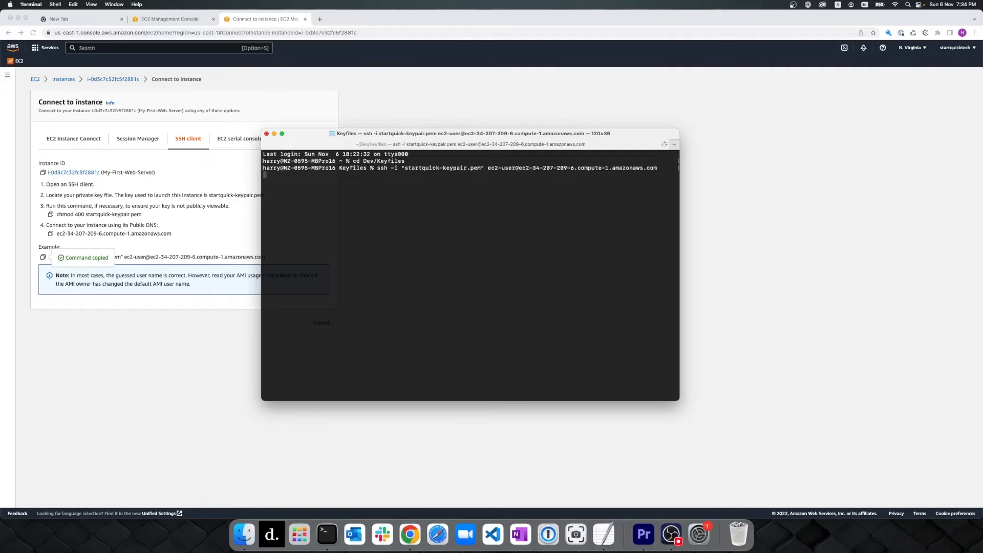
Step: Accept the unknown host key with yes to log in to the instance, and enter a few blank prompt lines
text(yes)
key(Return)
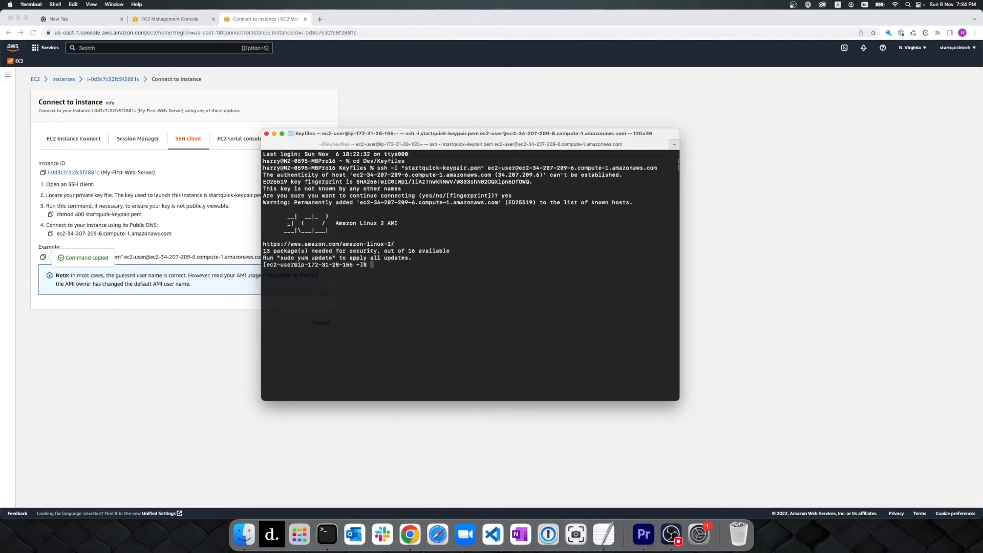
key(Return)
key(Return)
key(Return)
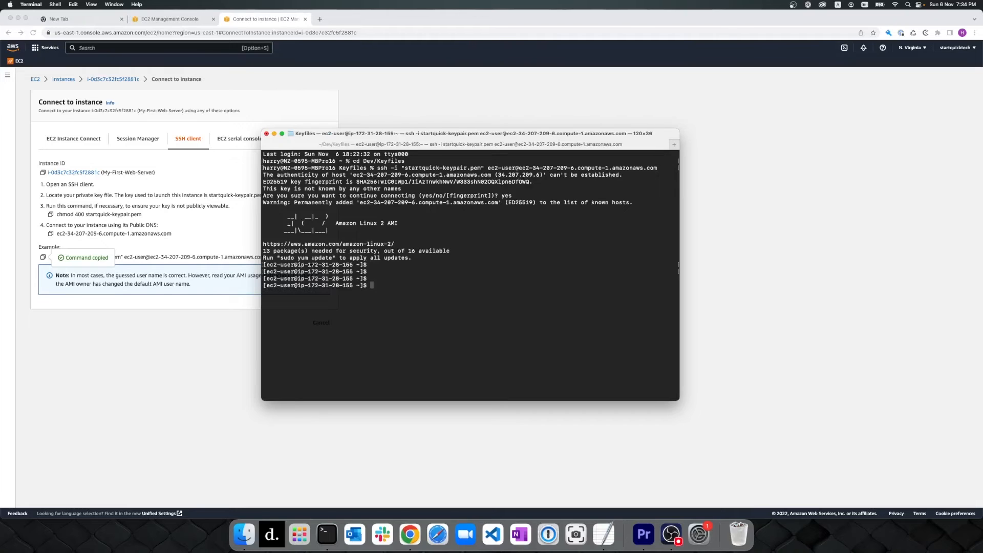
Step: Copy the suggested update command from the login banner and run it as "sudo yum update -y"
drag(280, 258, 332, 258)
key(super+c)
key(super+v)
text(-y)
key(Return)
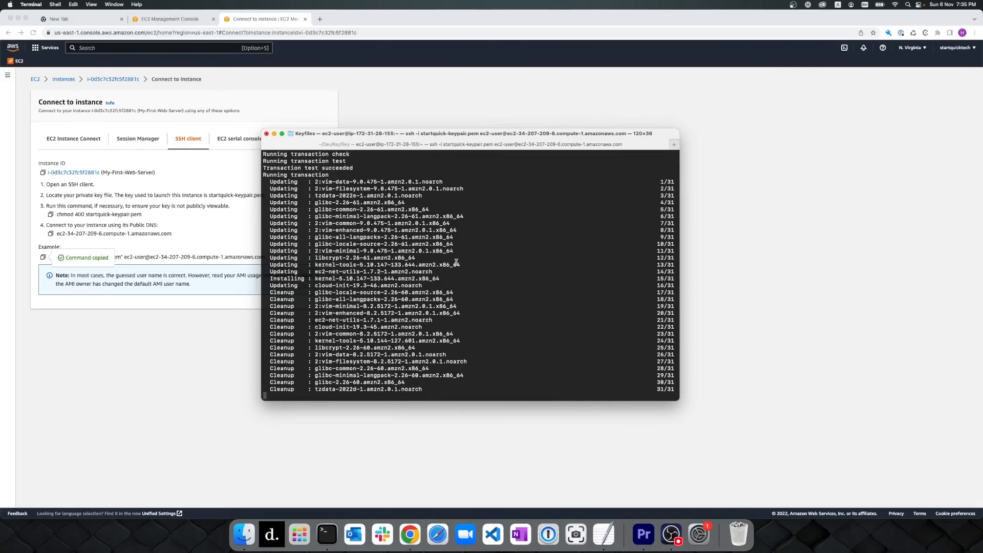
Step: Clear the terminal screen with the clear command once the package update is done
key(Return)
key(Return)
key(Return)
text(clear)
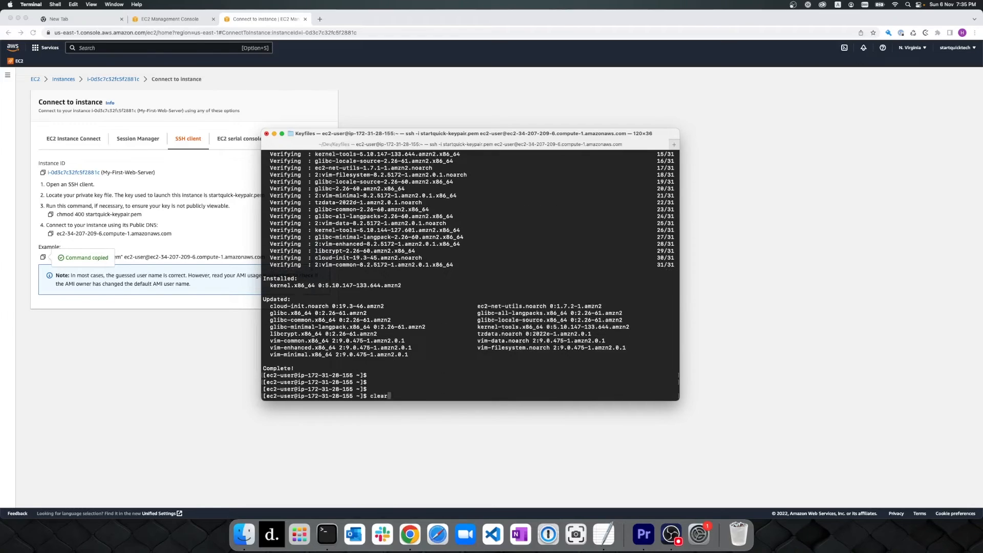
key(Return)
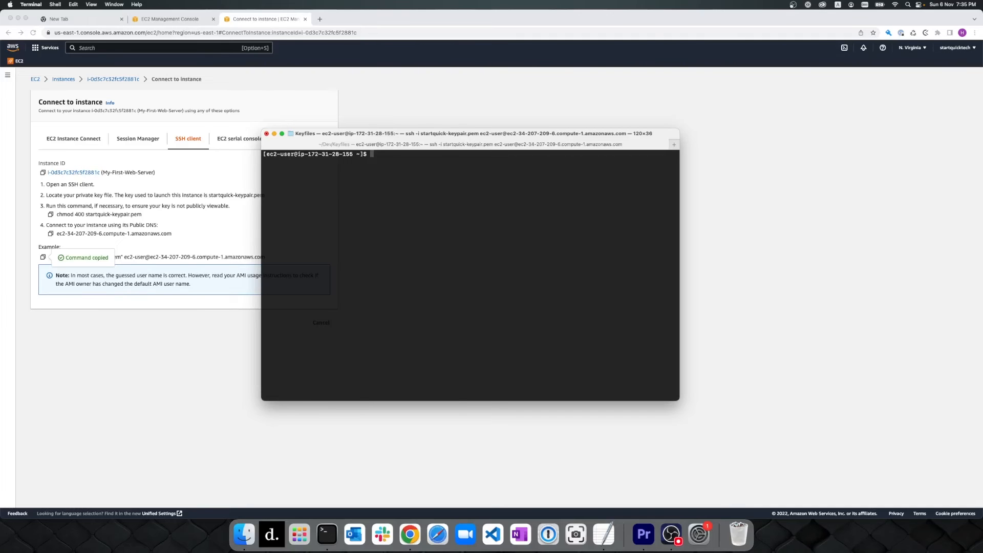
Step: Install the Apache web server with "sudo yum install httpd -y"
text(sudo yum si)
key(BackSpace)
key(BackSpace)
text(install httpd -y)
key(Return)
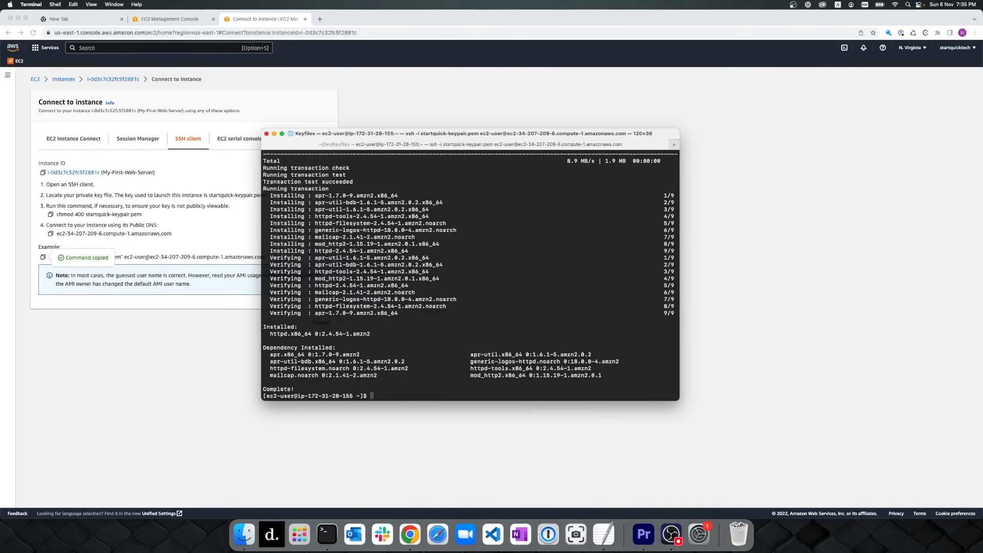
Step: Check the httpd service's status with systemctl and start it with "sudo systemctl start httpd"
text(sudo systemctl status httpd)
key(Return)
key(Up)
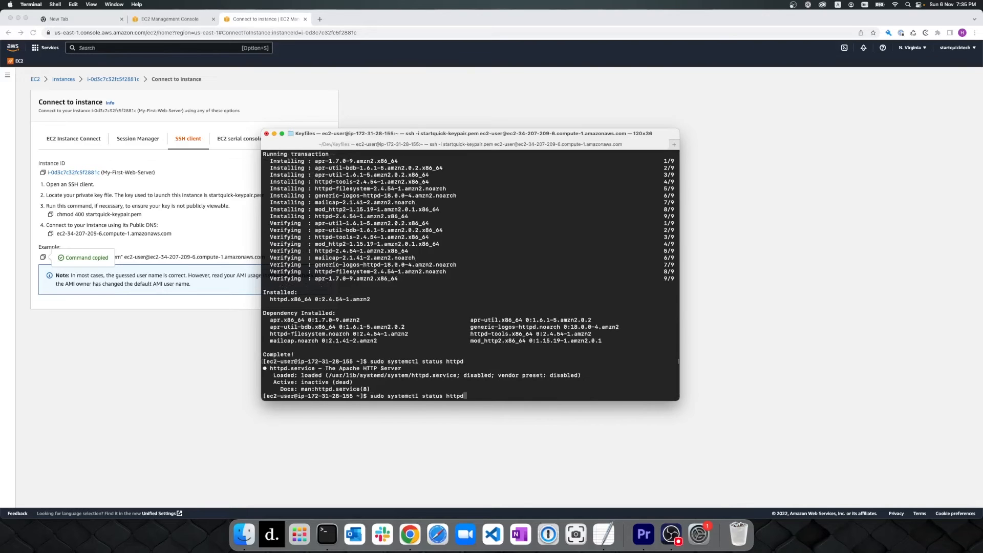
key(Left)
key(Left)
key(Left)
key(Left)
key(Left)
key(Left)
key(BackSpace)
key(BackSpace)
key(BackSpace)
text(rt)
key(Return)
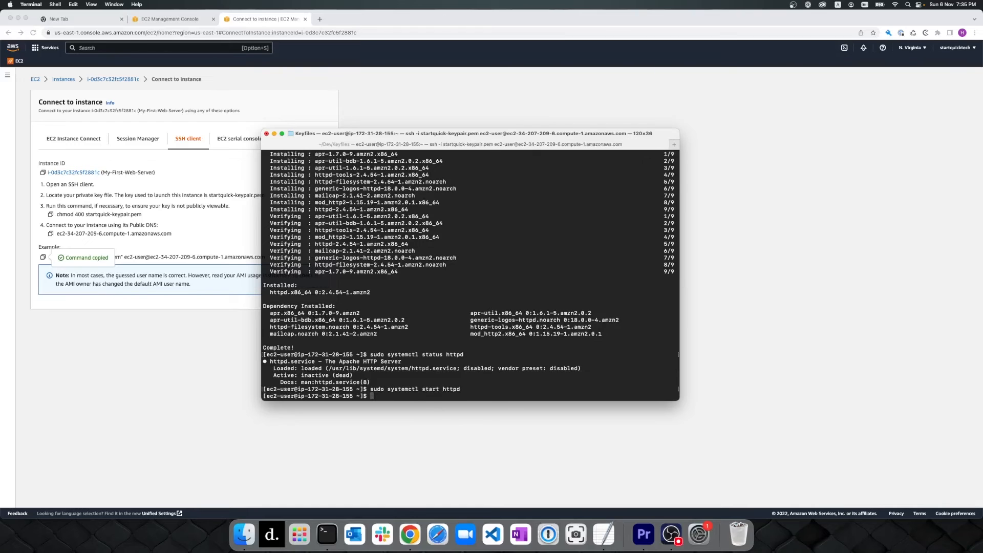
Step: Run "sudo systemctl status httpd" again to verify the started service
key(Up)
key(Up)
key(Return)
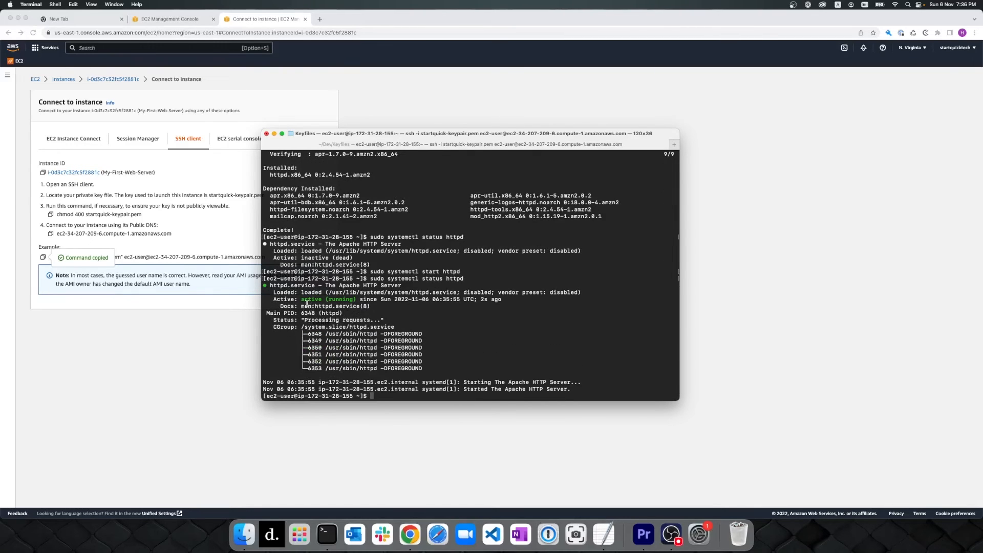
Step: Change to the /var/www/html/ directory and list its contents
text(cd /var/www/html/)
key(Return)
text(ls)
key(Return)
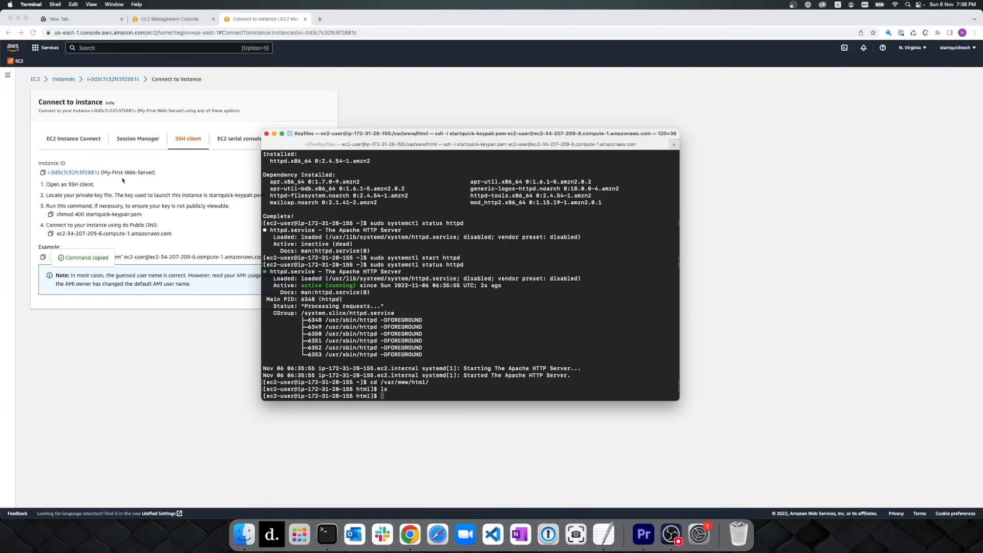
Step: Copy the instance's public DNS name from the ssh example and open it in a new Chrome tab to view the Apache page
click(150, 257)
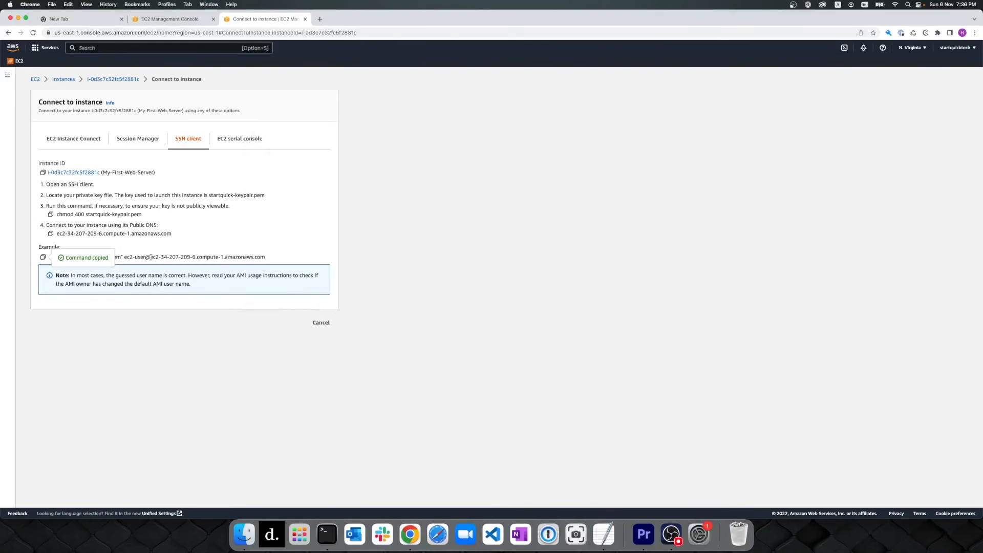
drag(150, 257, 270, 257)
key(super+t)
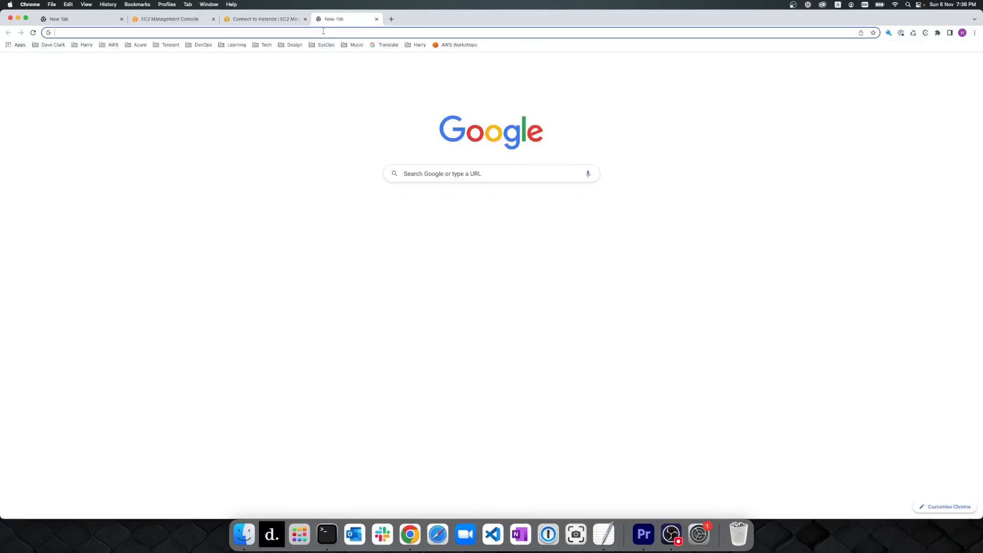
key(super+v)
key(Return)
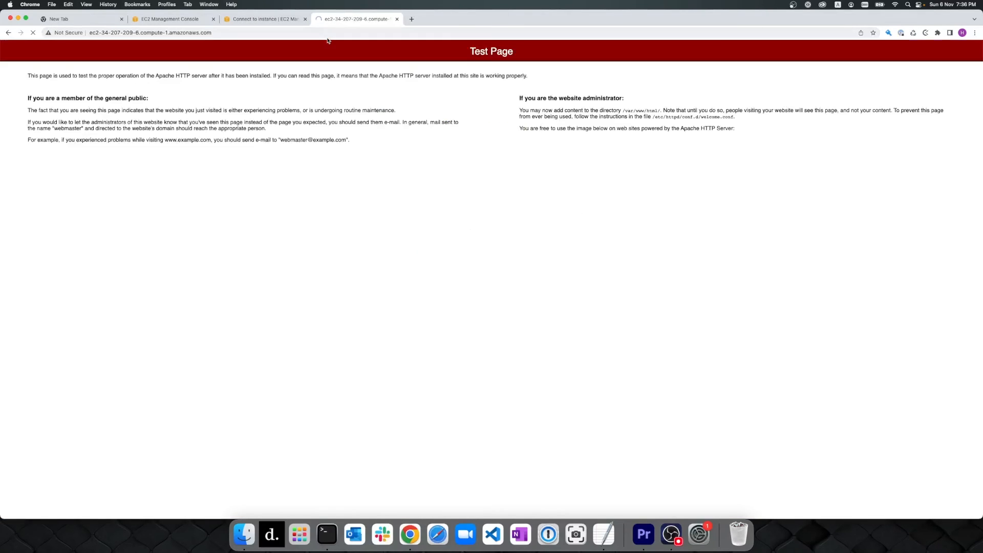
drag(469, 51, 723, 165)
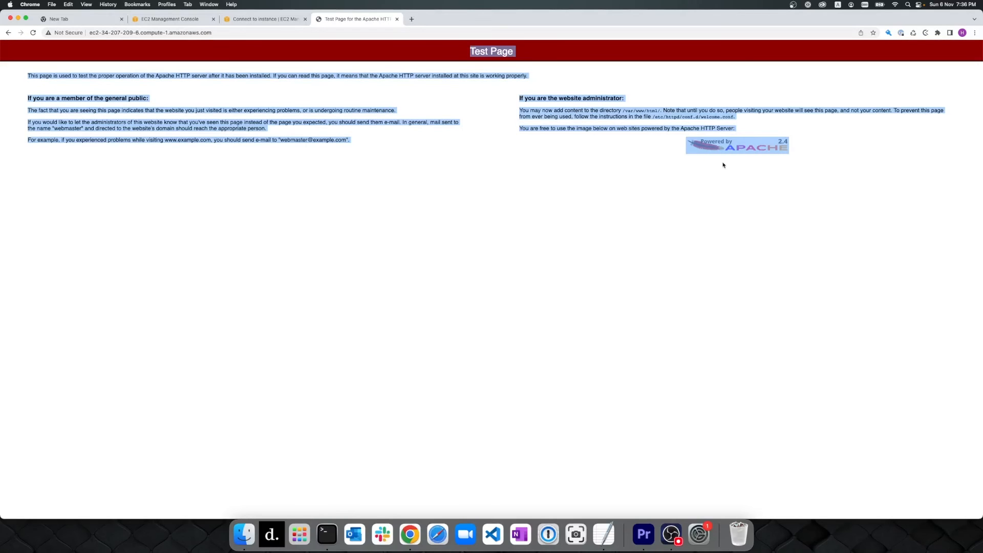
Step: Return to Terminal and open a new index.html in the web root with "sudo nano index.html"
click(327, 534)
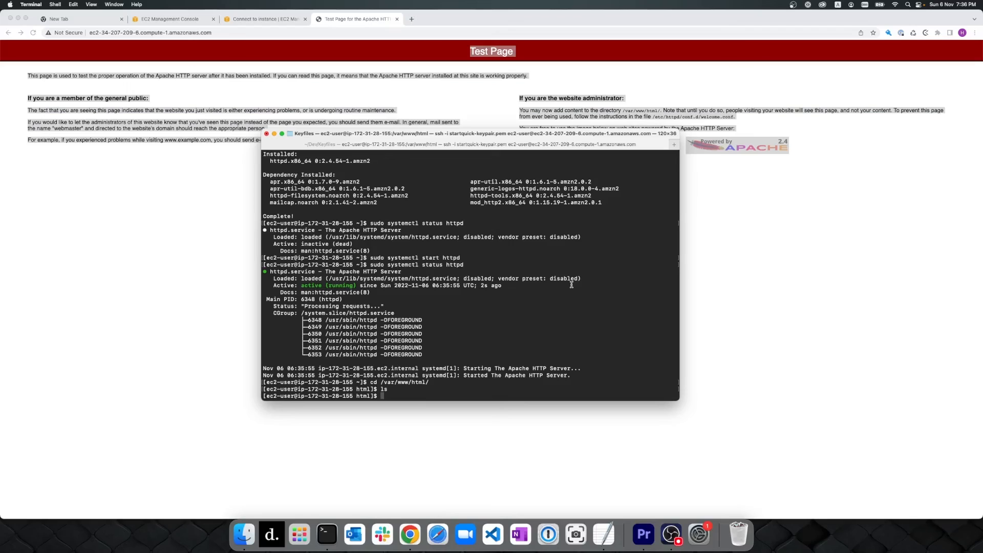
text(sudo nasu)
key(BackSpace)
key(BackSpace)
text(no index.html)
key(Return)
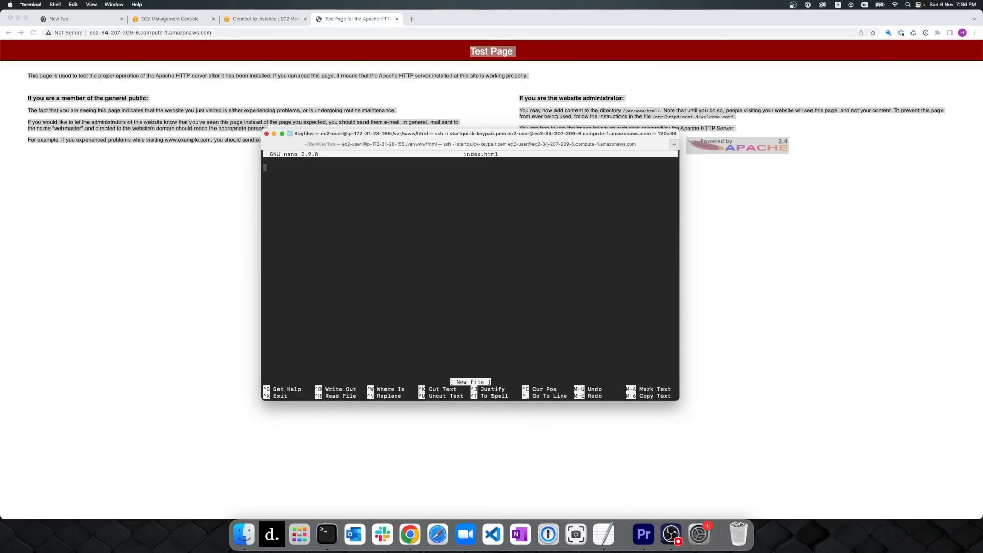
Step: Write an h1 heading in index.html reading "This is the webpage for StartQuick Tech"
text(<>h1)
key(Right)
text(</h1>)
key(Left)
key(Left)
key(Left)
key(Left)
text(This is the)
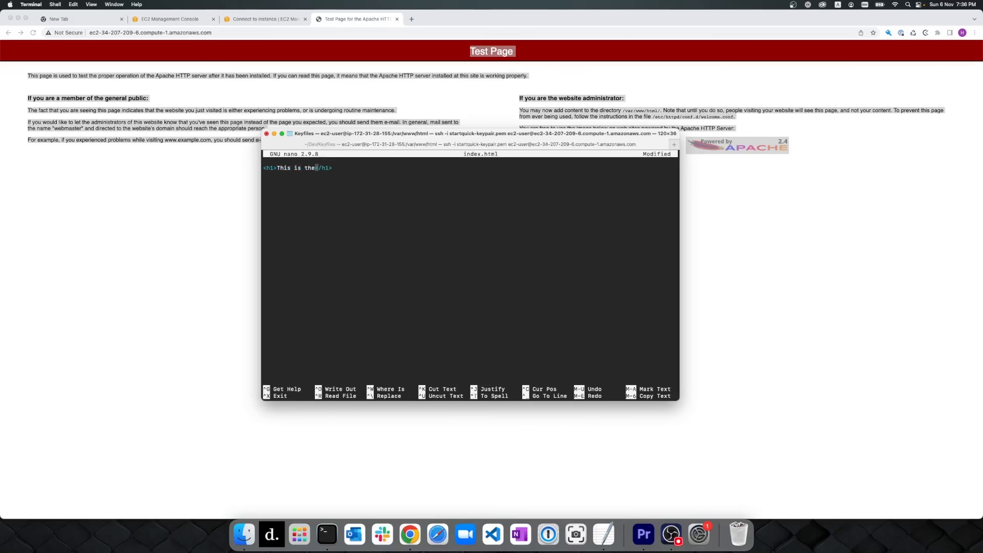
text( webpage for StartQuick Tech)
Step: Save index.html under the same name and exit nano to the shell prompt
key(ctrl+x)
key(y)
key(Return)
key(Return)
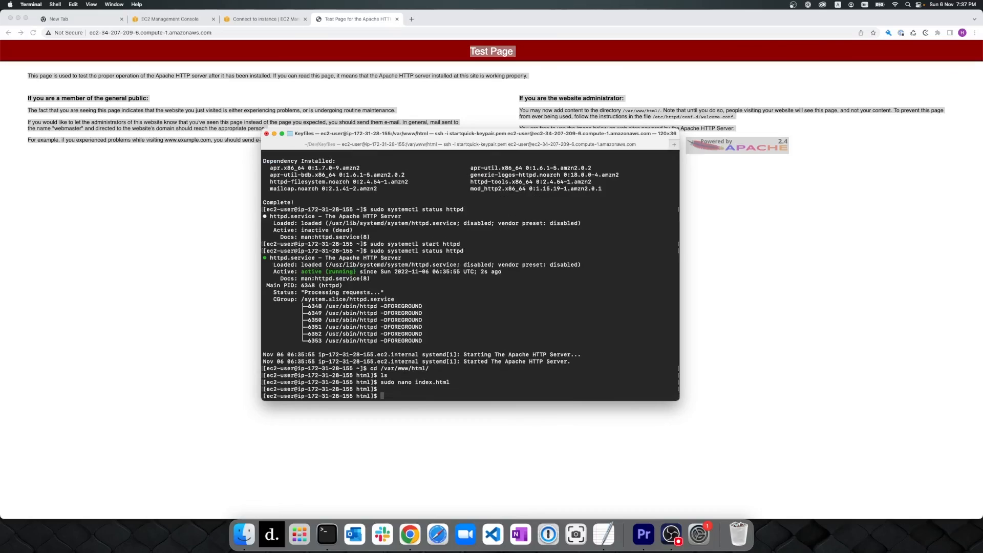
key(Return)
Step: Switch to Chrome and reload the instance's public DNS address to view the new web page
click(223, 33)
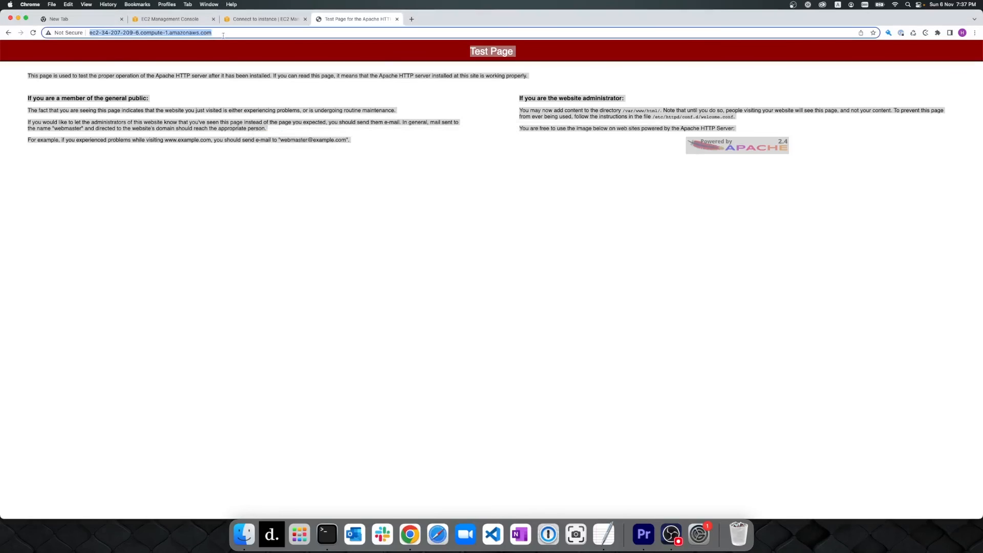
key(Return)
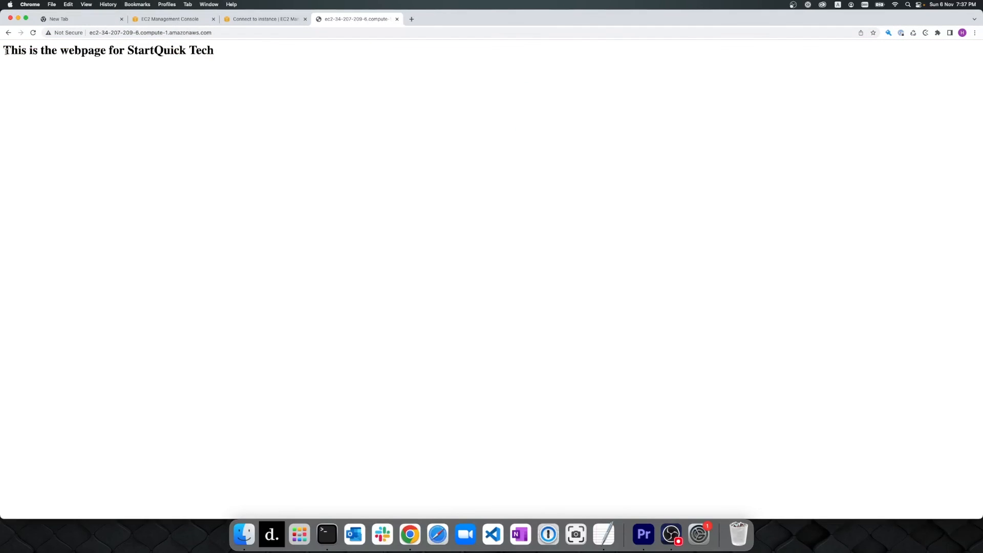
drag(5, 51, 223, 64)
Step: Go back to the EC2 instances list and terminate the My-First-Web-Server instance, confirming the termination
click(246, 20)
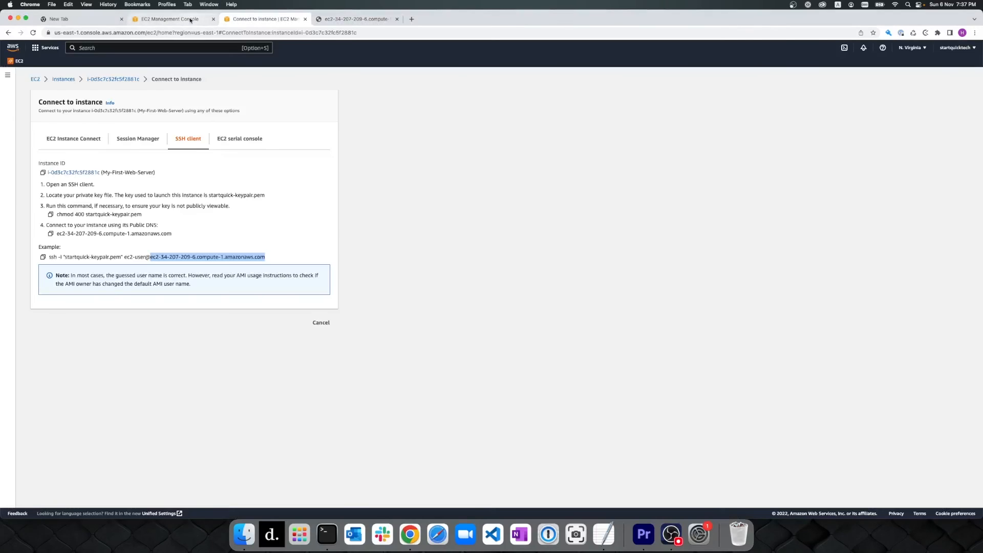
click(115, 79)
click(133, 81)
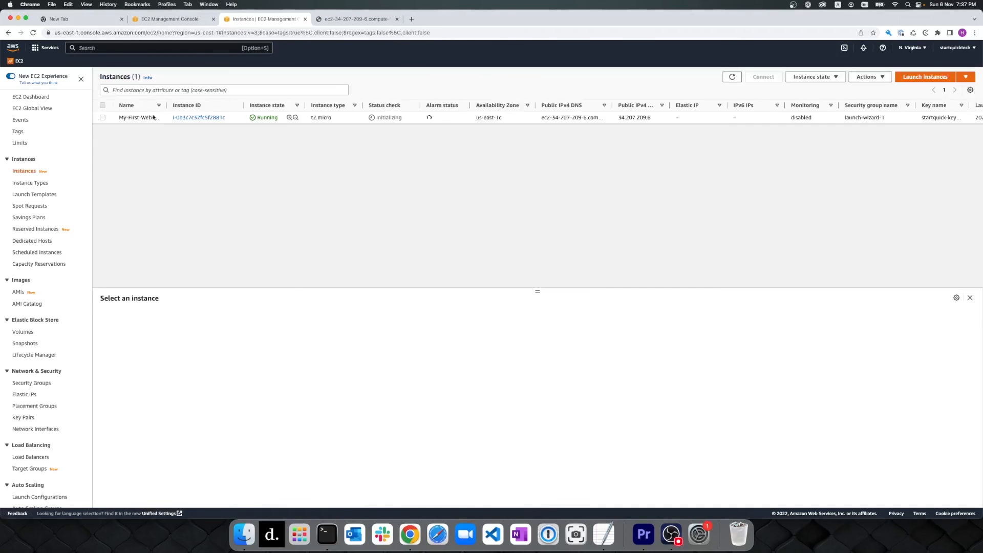
click(103, 117)
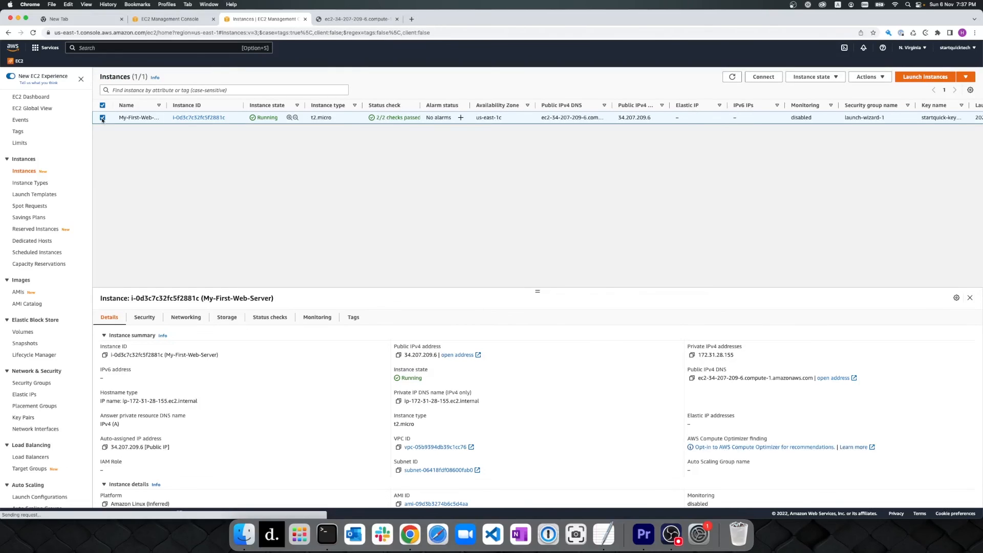
click(826, 78)
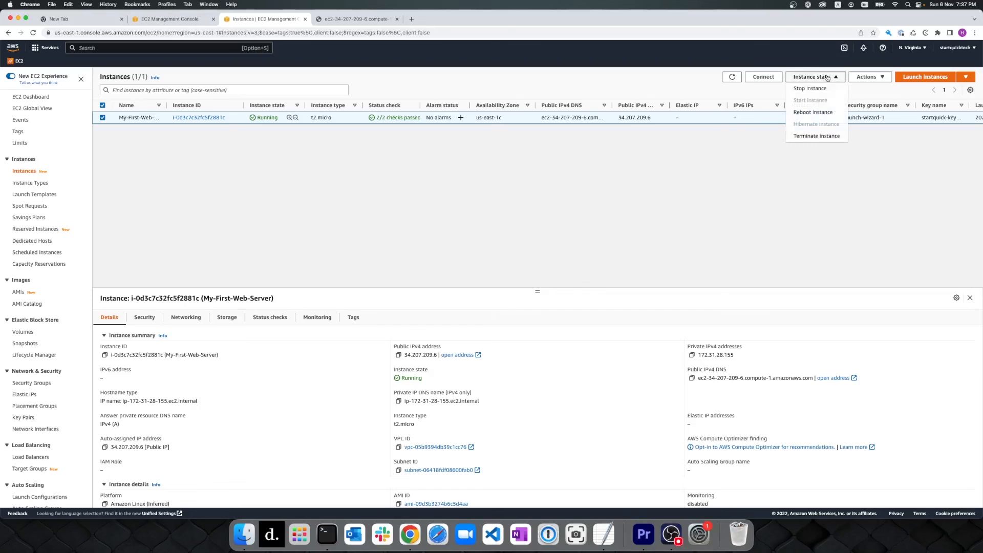
click(827, 136)
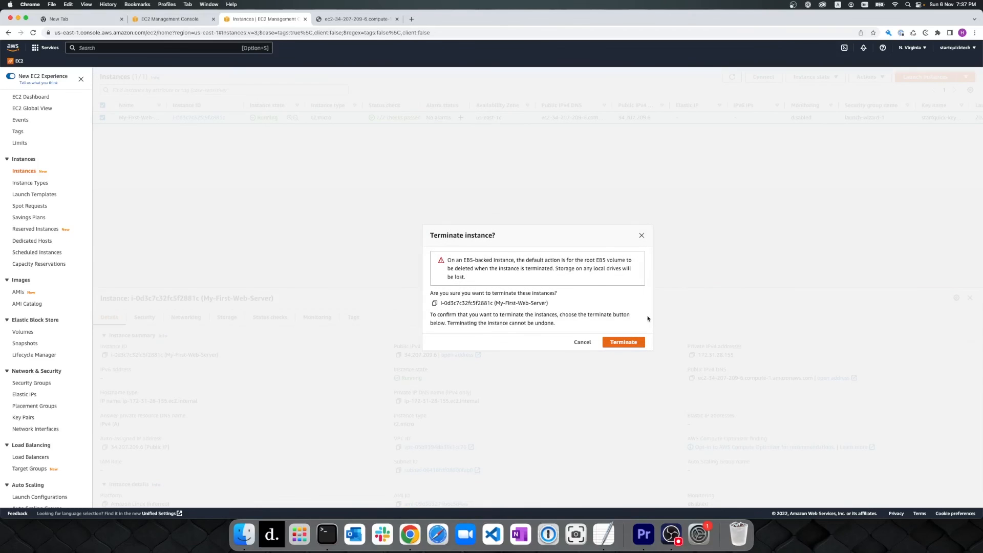
click(630, 342)
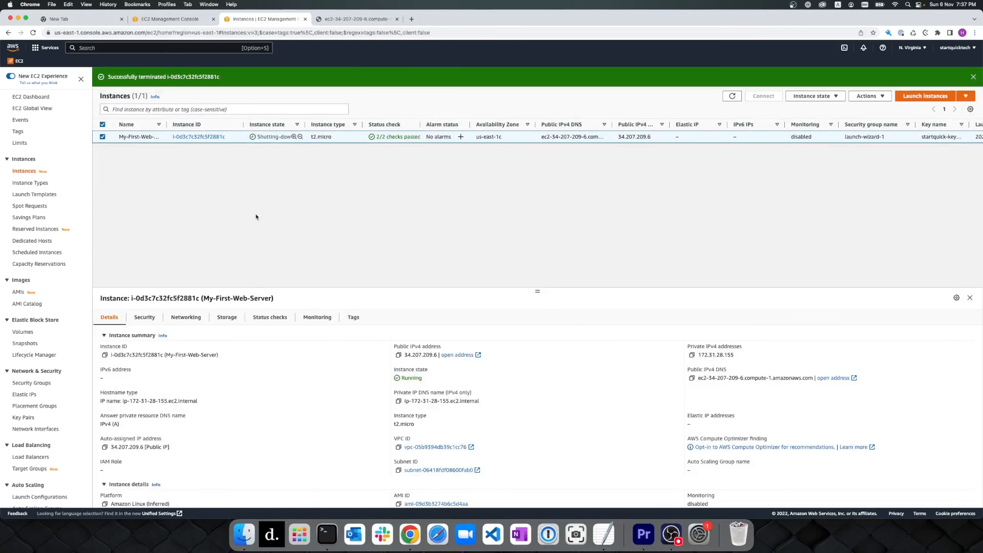